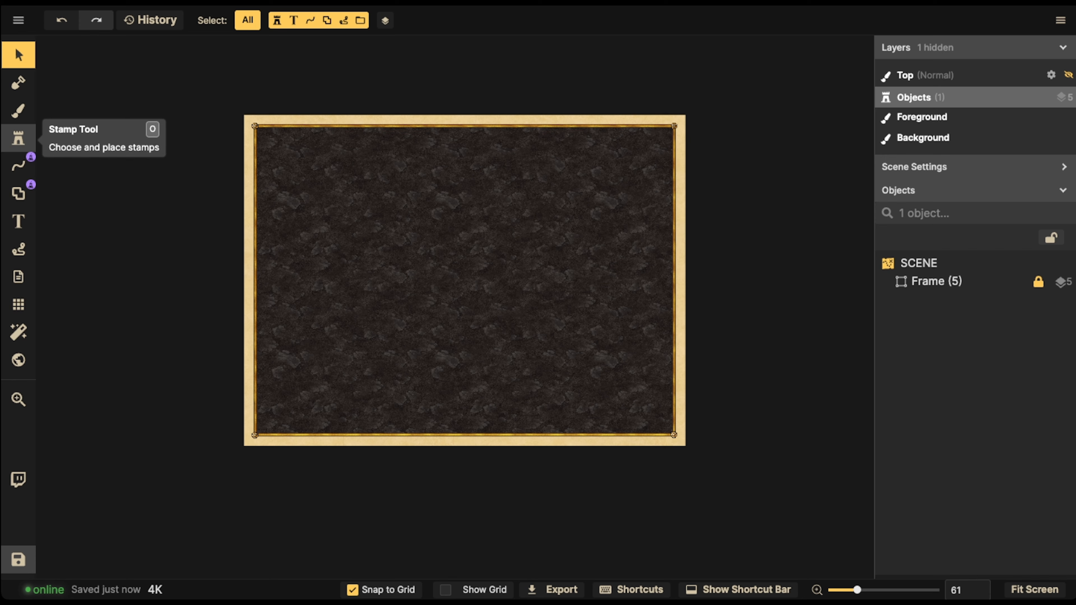
# - Search the Fantasy Regional stamp catalog for "crater" and load the first crater stamp from the results
pyautogui.click(18, 137)
pyautogui.click(83, 165)
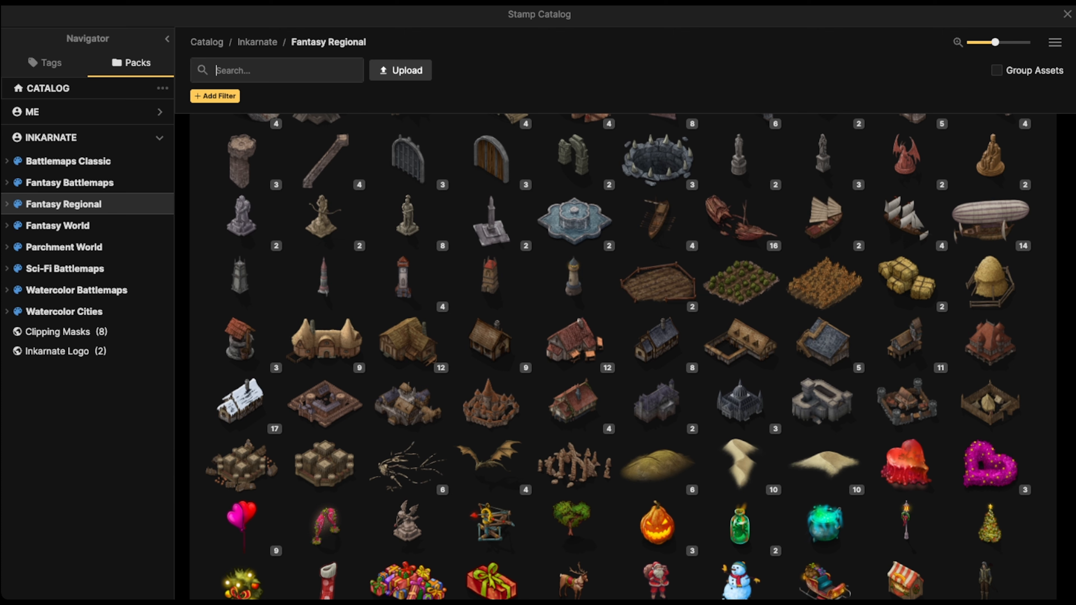
pyautogui.write('crater')
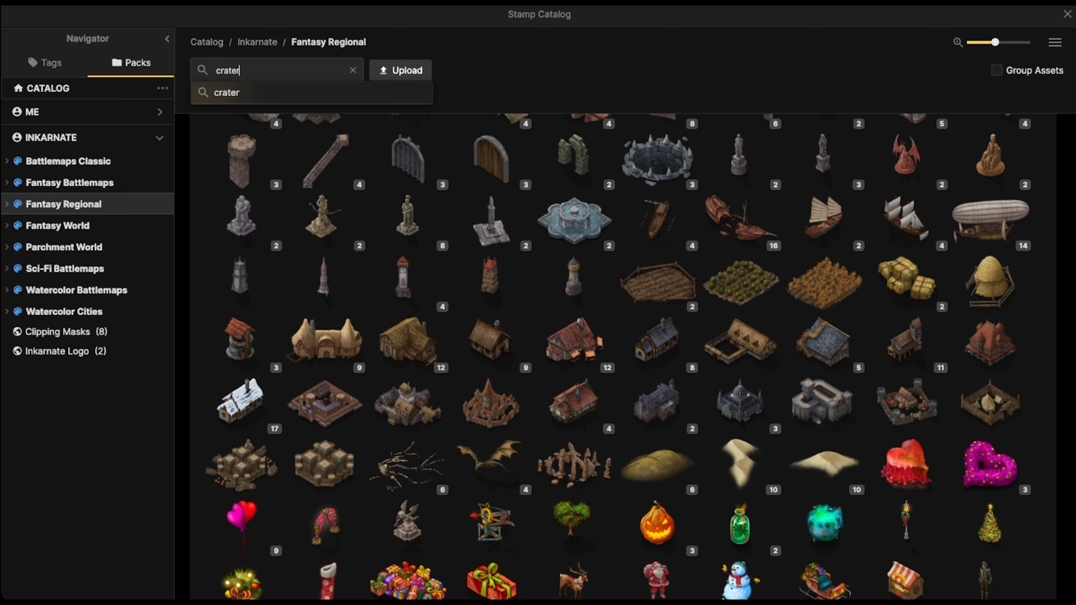
pyautogui.press('Return')
pyautogui.click(262, 218)
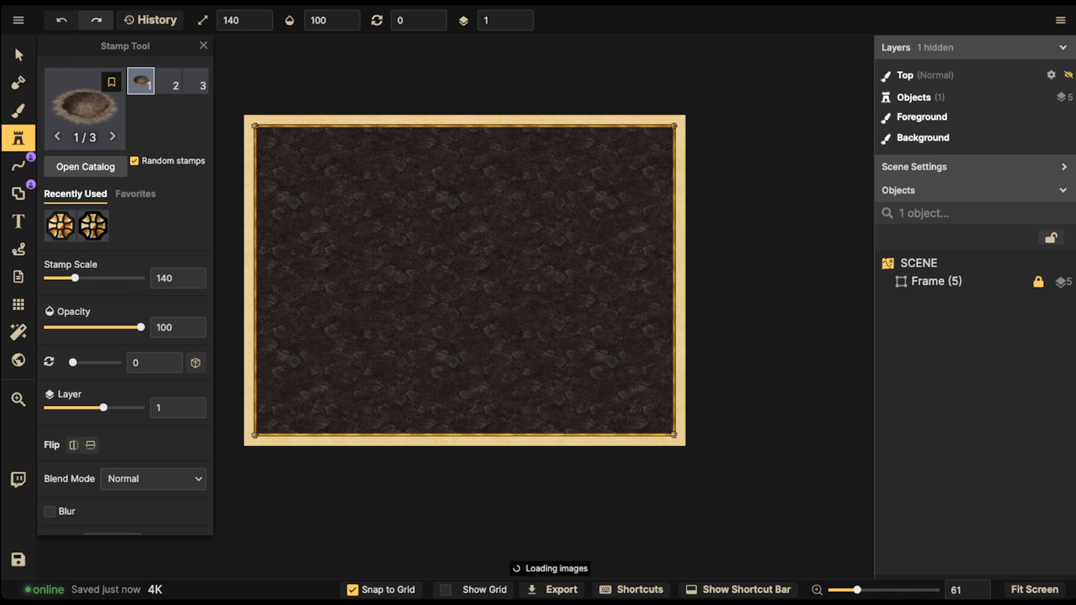
# - Choose the second crater variant, enlarge it to a scale of 440, and place it near the map's center
pyautogui.press('Left')
pyautogui.press('Left')
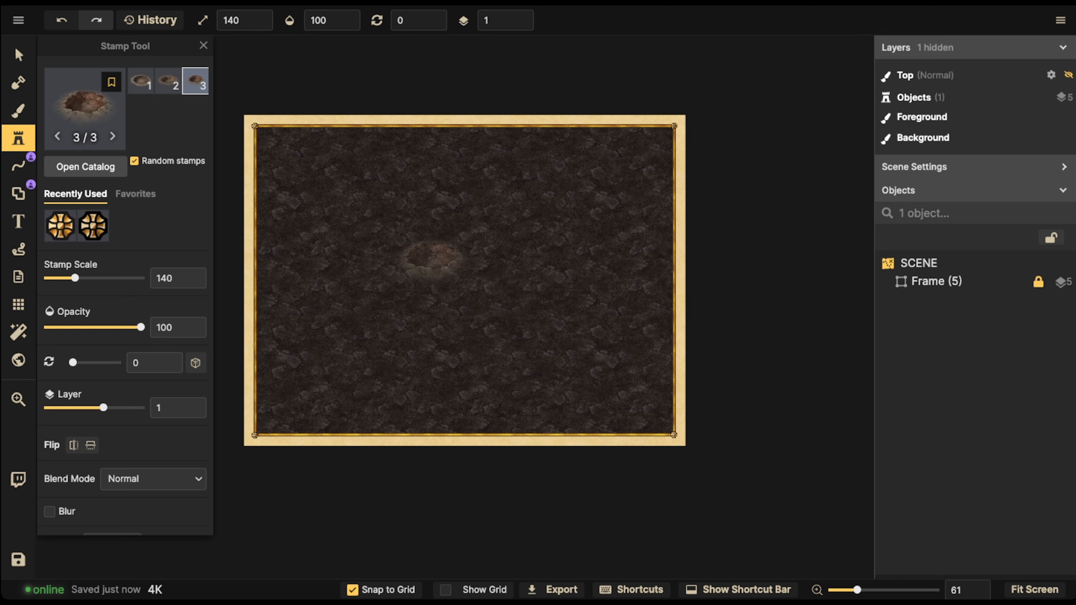
pyautogui.scroll(15, 432, 229)
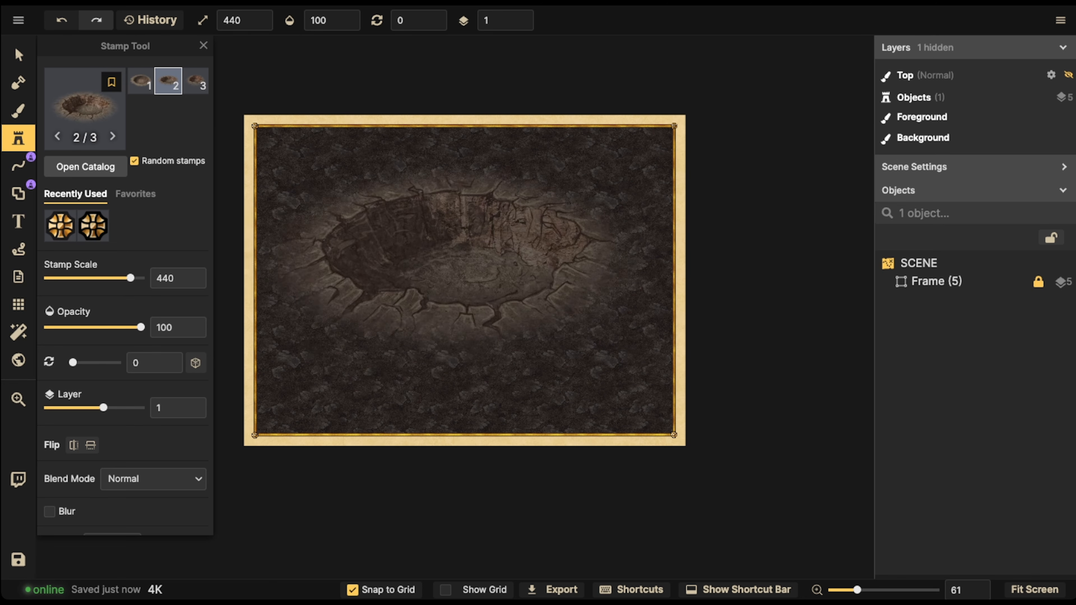
pyautogui.click(454, 264)
# - Select the placed crater and reposition it slightly above the map's center
pyautogui.click(19, 55)
pyautogui.moveTo(453, 264); pyautogui.dragTo(454, 241)
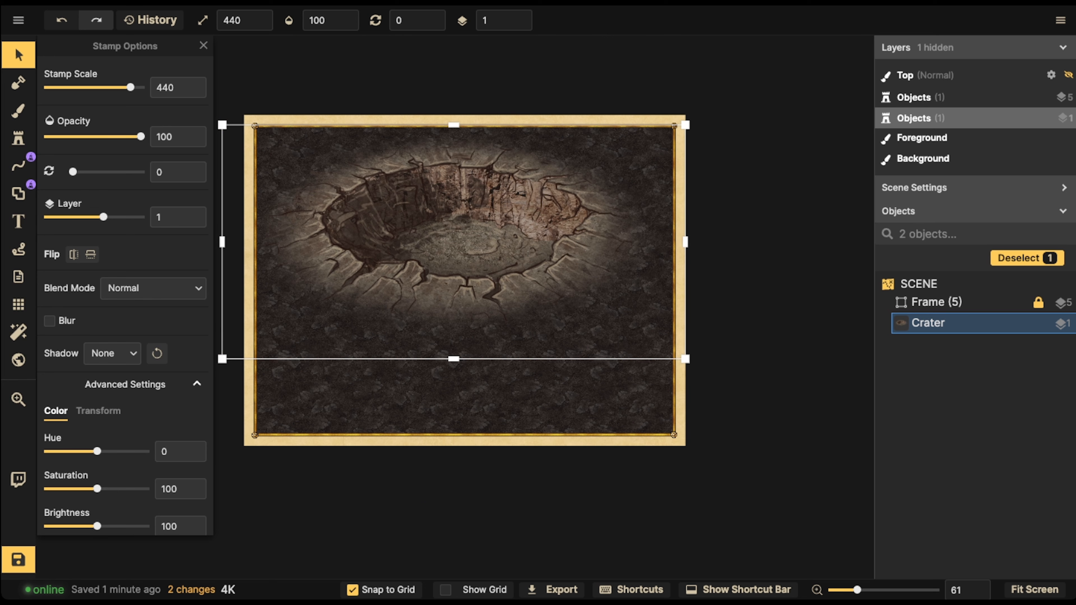
pyautogui.press('Escape')
pyautogui.click(454, 242)
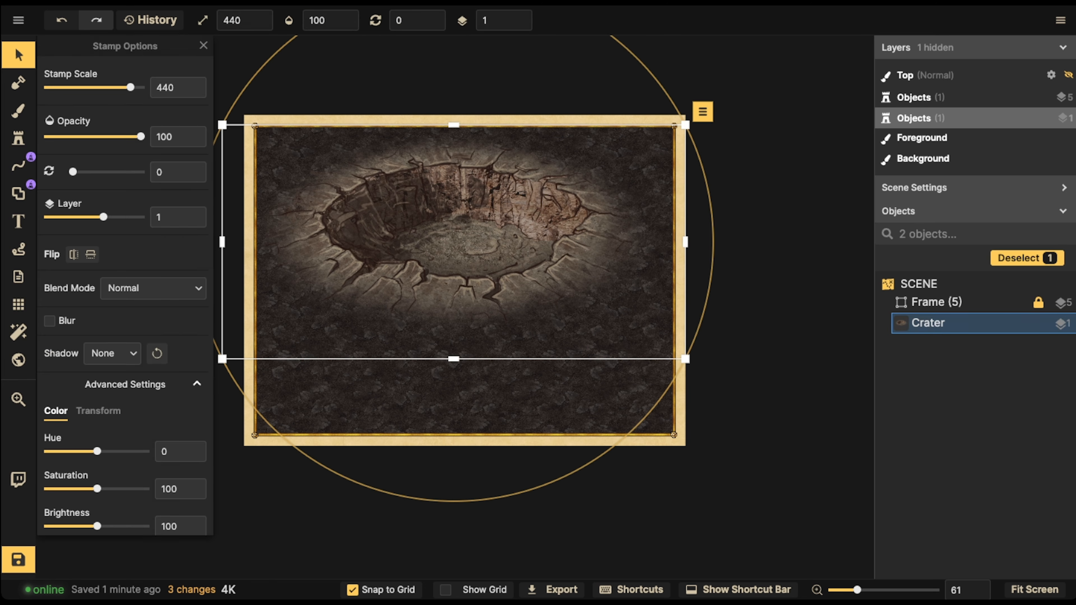
pyautogui.moveTo(454, 242); pyautogui.dragTo(453, 258)
# - Rotate the crater to 30 degrees in 15-degree increments and return it to 0
pyautogui.press('r')
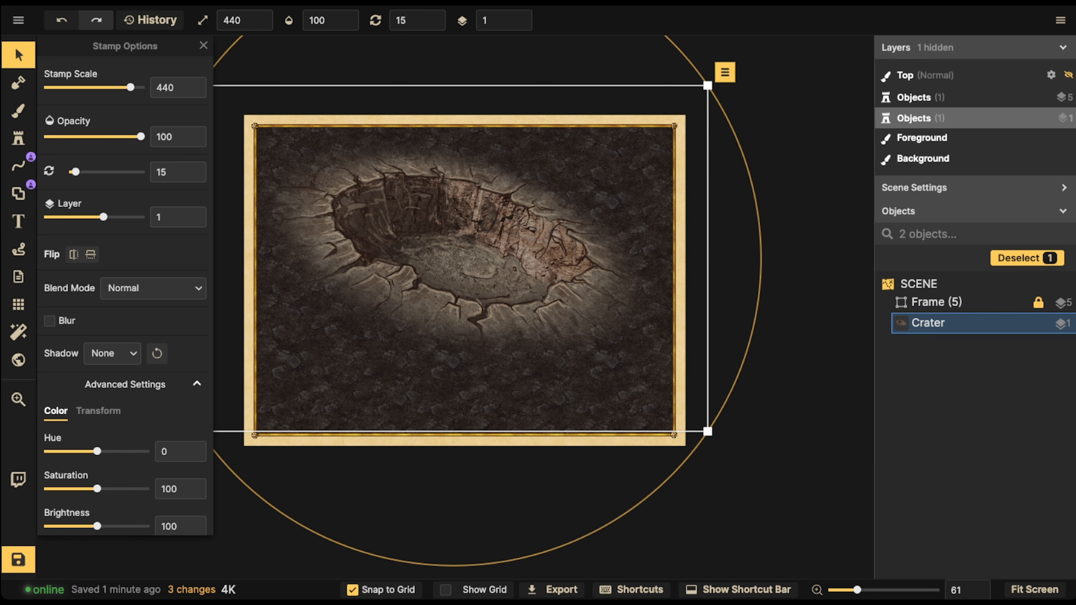
pyautogui.press('r')
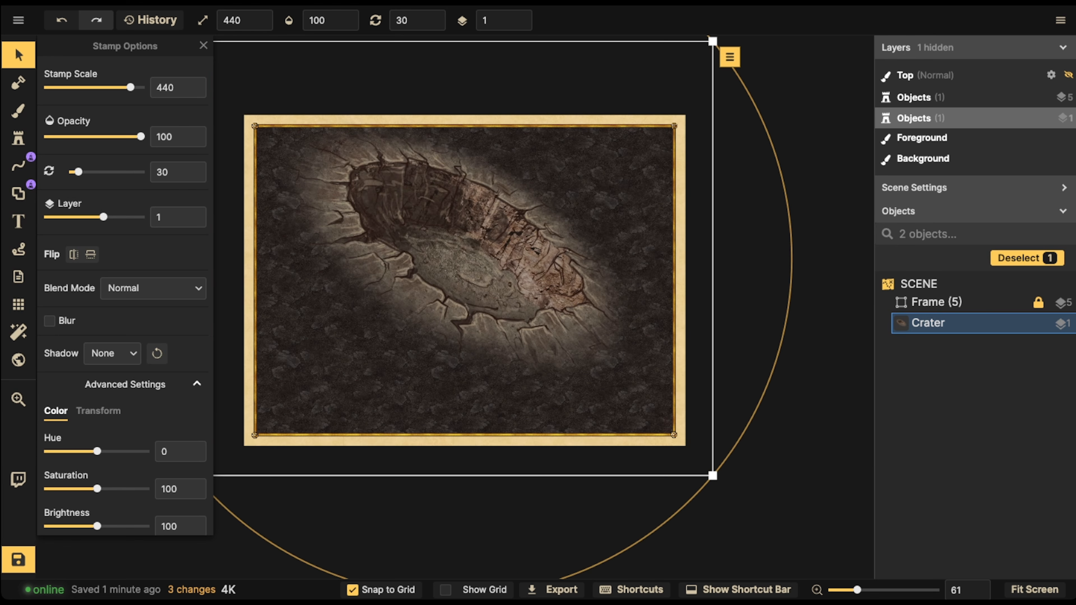
pyautogui.hotkey('shift', 'r')
pyautogui.hotkey('shift', 'r')
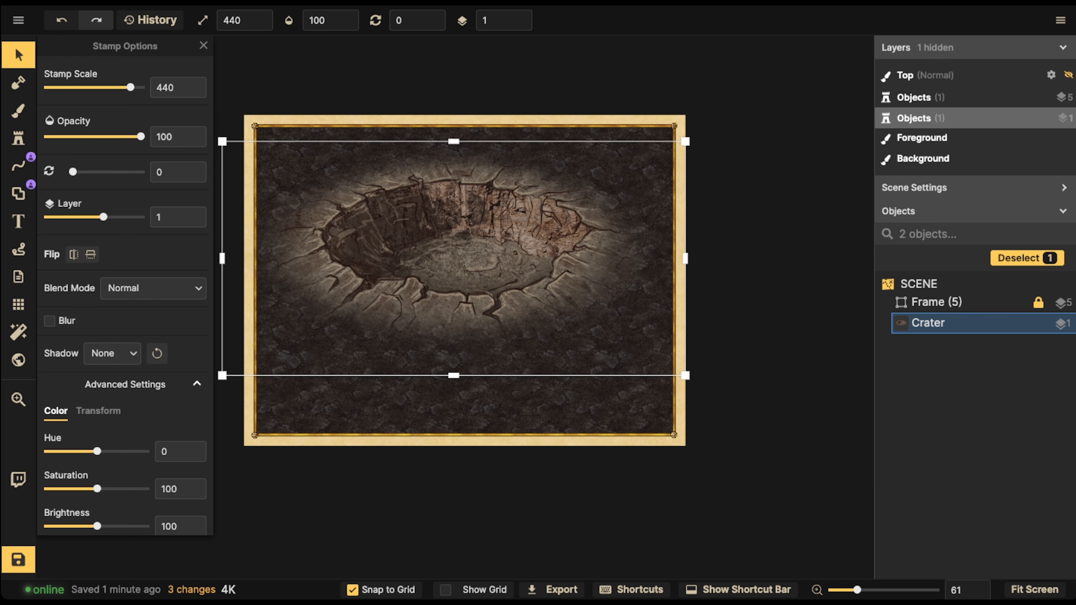
# - Stretch the crater vertically, recenter it on the map, and set its scale to 450
pyautogui.moveTo(453, 375); pyautogui.dragTo(453, 481)
pyautogui.moveTo(453, 311); pyautogui.dragTo(464, 291)
pyautogui.press(']')
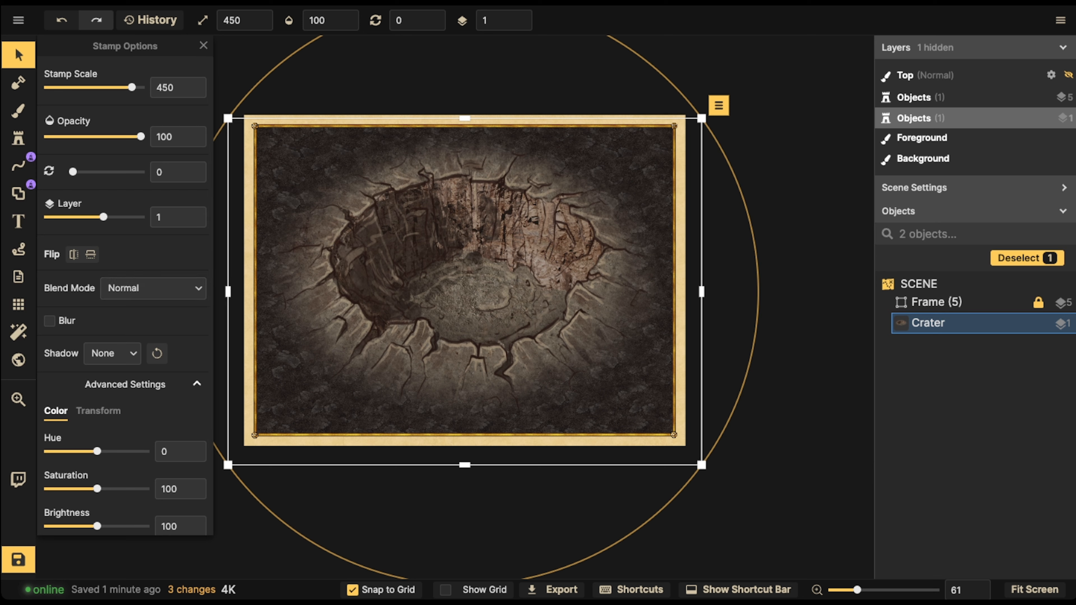
# - Set the crater's blend mode to Luminosity and lower its brightness to 42
pyautogui.click(153, 288)
pyautogui.scroll(-4, 132, 381)
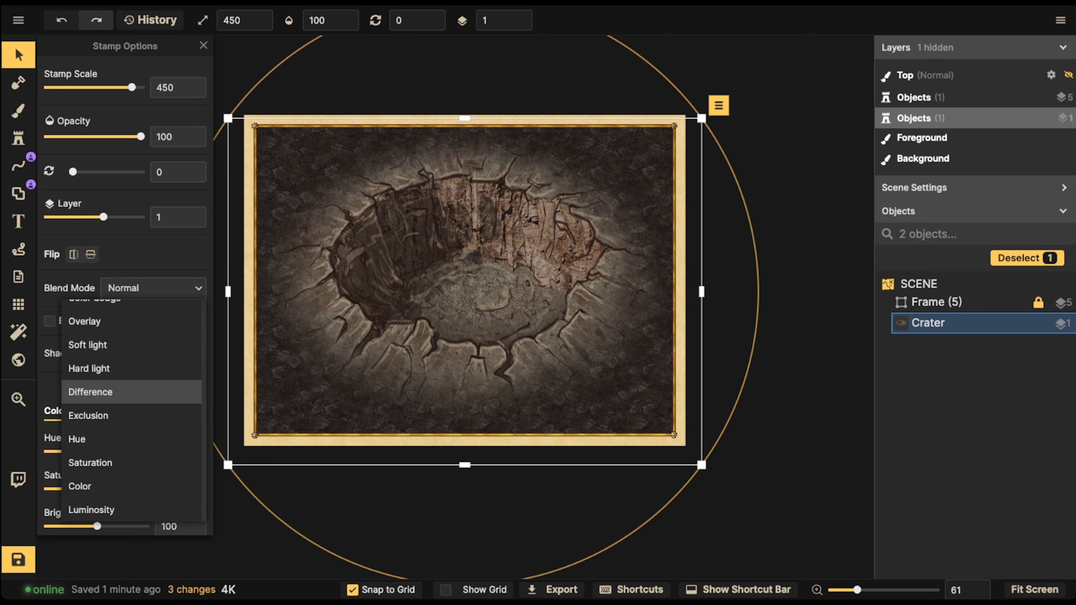
pyautogui.scroll(3, 132, 445)
pyautogui.scroll(-3, 132, 424)
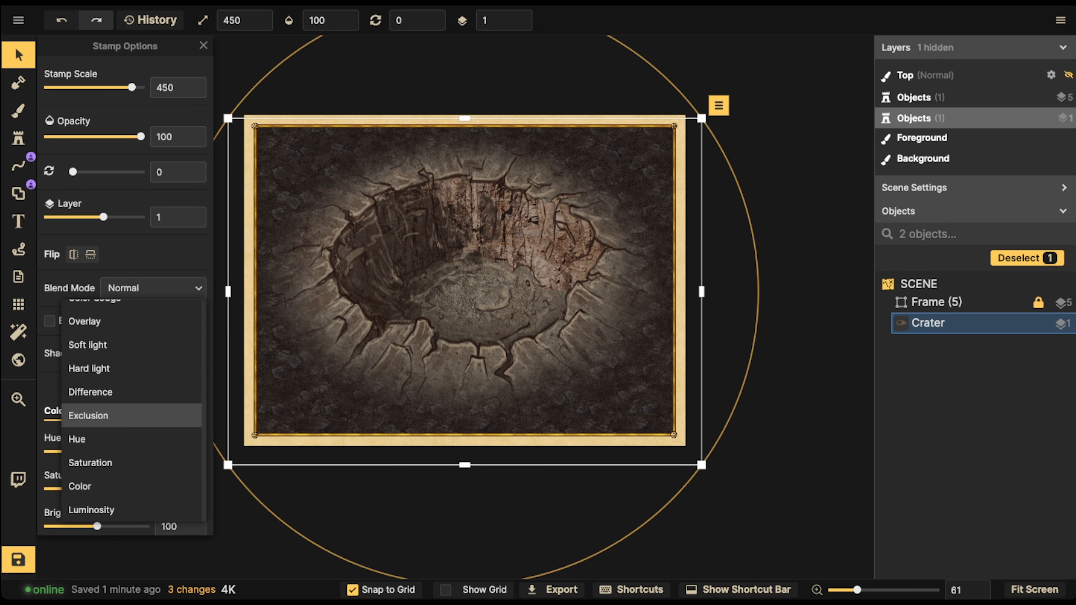
pyautogui.click(91, 510)
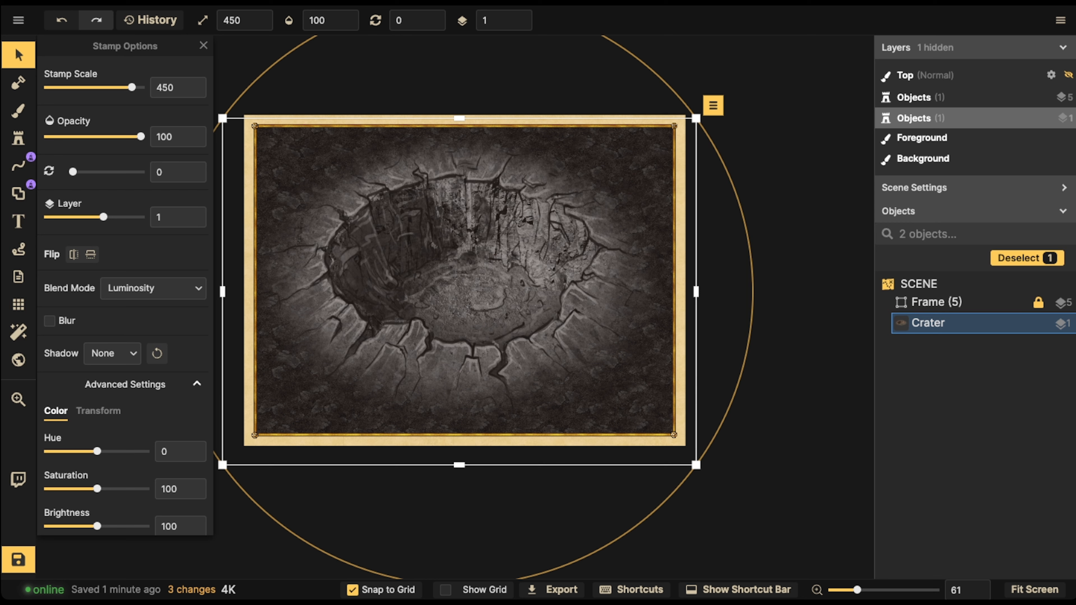
pyautogui.moveTo(97, 526); pyautogui.dragTo(67, 526)
# - Move the crater up and to the right until its cracks spill over the frame's right edge
pyautogui.moveTo(495, 344)
pyautogui.mouseDown()
pyautogui.moveTo(501, 319)
pyautogui.moveTo(495, 339)
pyautogui.moveTo(527, 333)
pyautogui.moveTo(500, 350)
pyautogui.mouseUp()
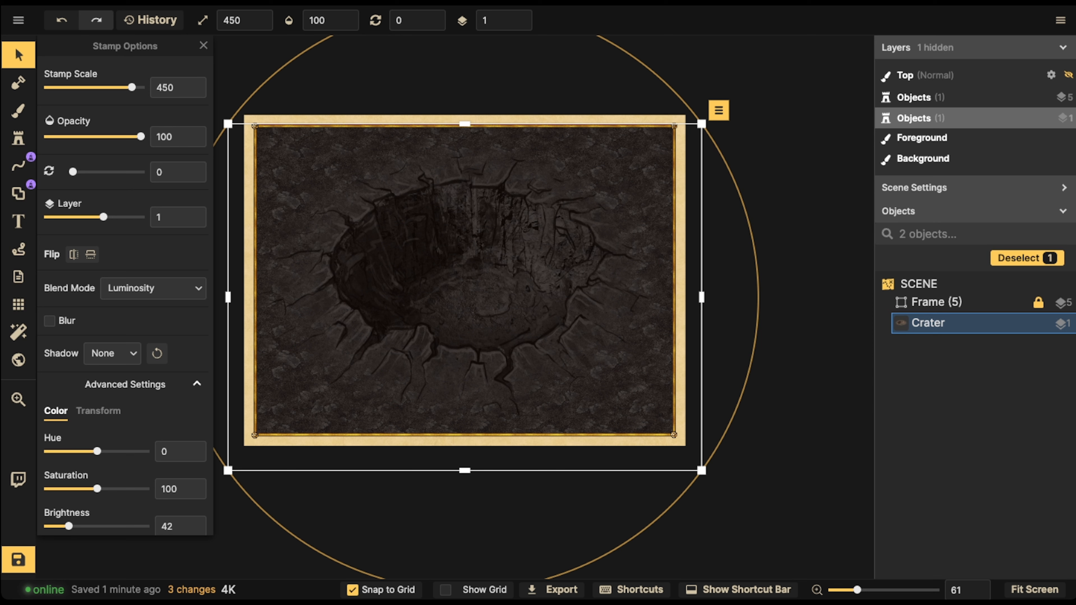
pyautogui.moveTo(465, 297); pyautogui.dragTo(503, 274)
pyautogui.scroll(2, 661, 263)
pyautogui.scroll(4, 791, 257)
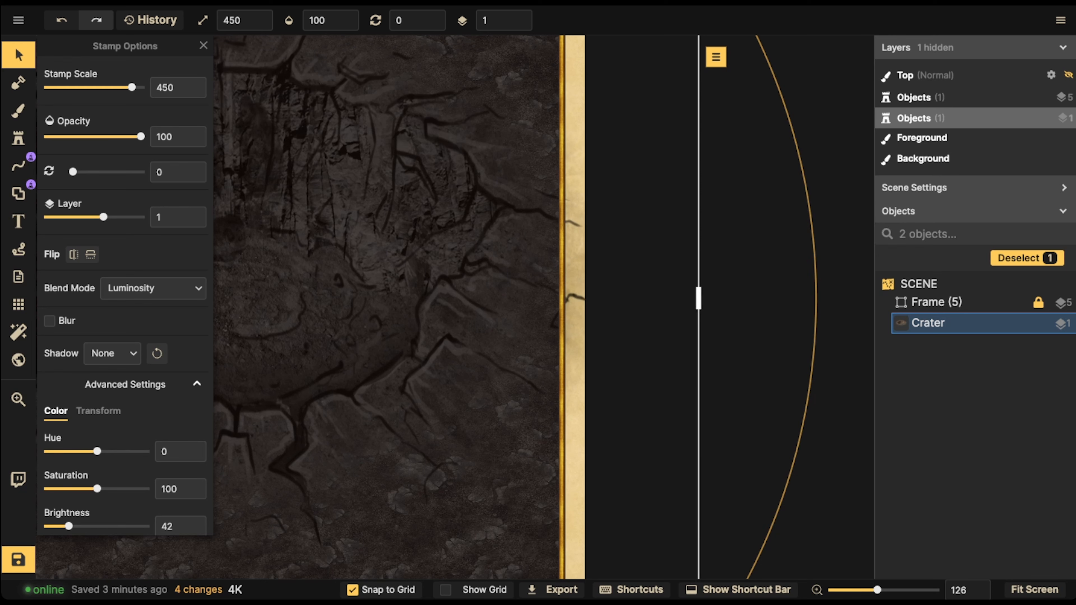
pyautogui.scroll(-3, 557, 210)
pyautogui.press('space')
pyautogui.moveTo(557, 211); pyautogui.dragTo(695, 211)
pyautogui.press('Up')
pyautogui.press('Up')
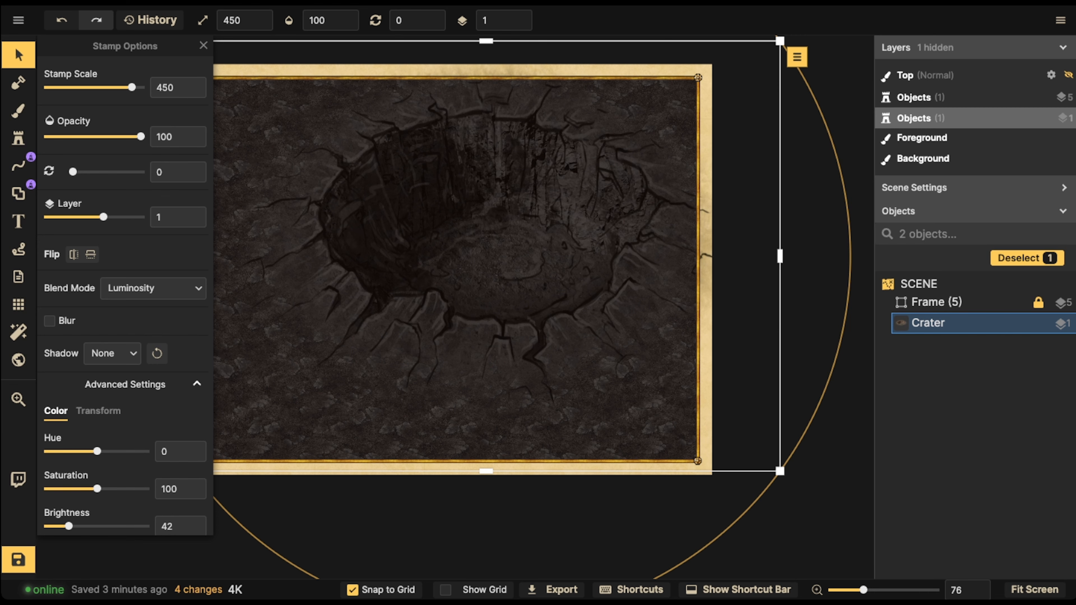
pyautogui.scroll(-1, 713, 150)
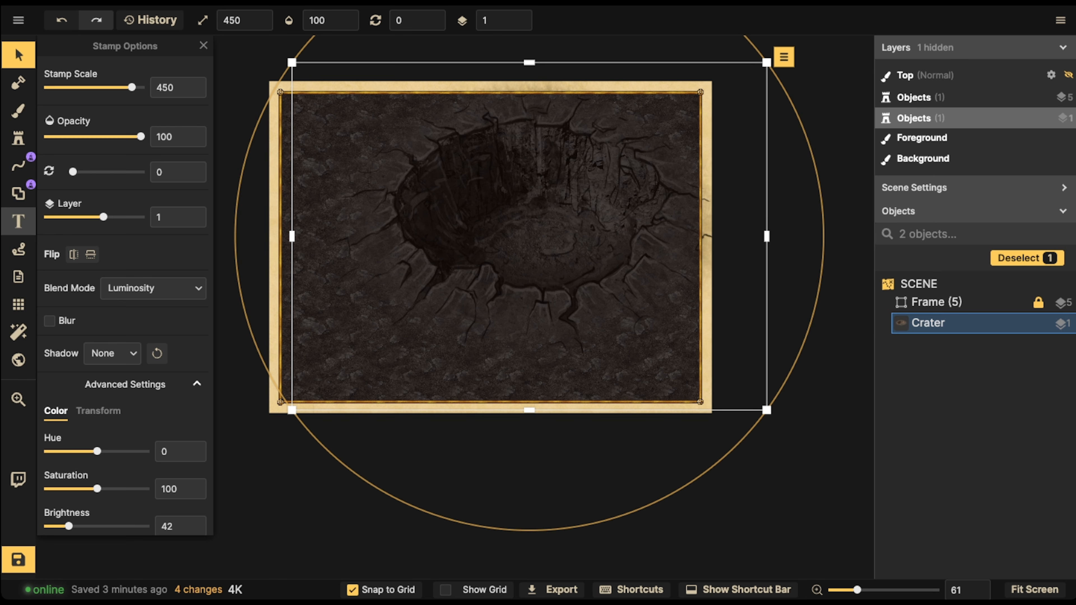
# - Set the rectangle Shape tool to have no stroke and a clip mask fill
pyautogui.click(18, 193)
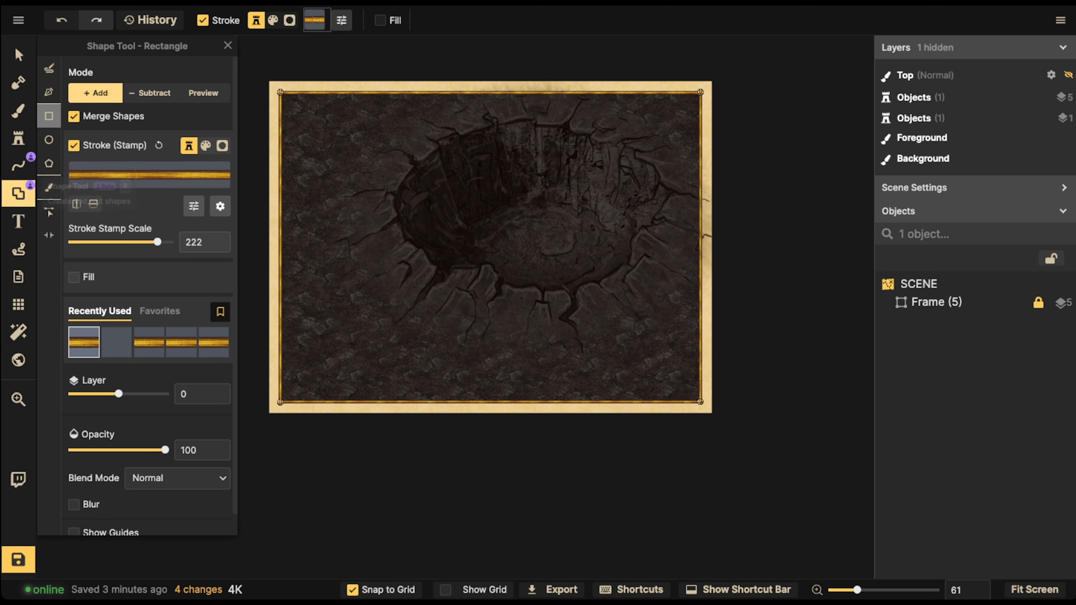
pyautogui.click(74, 146)
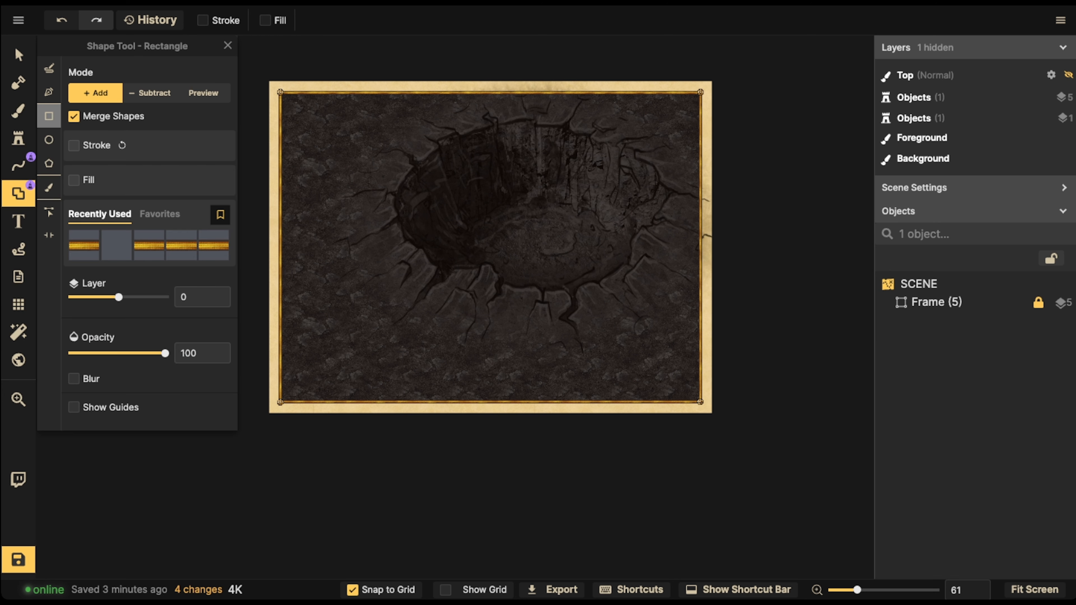
pyautogui.click(74, 180)
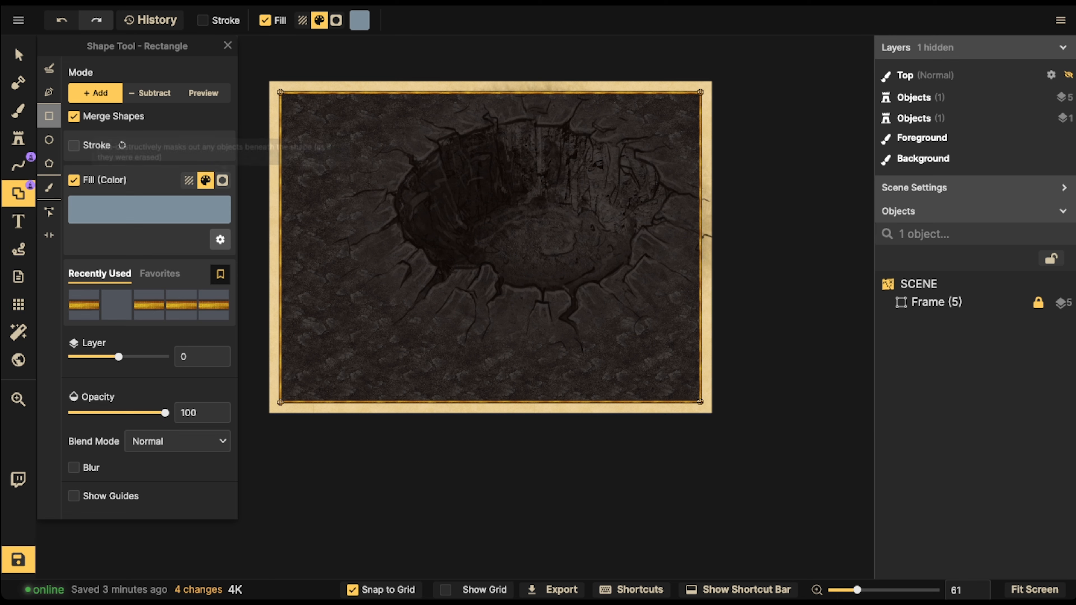
pyautogui.click(222, 180)
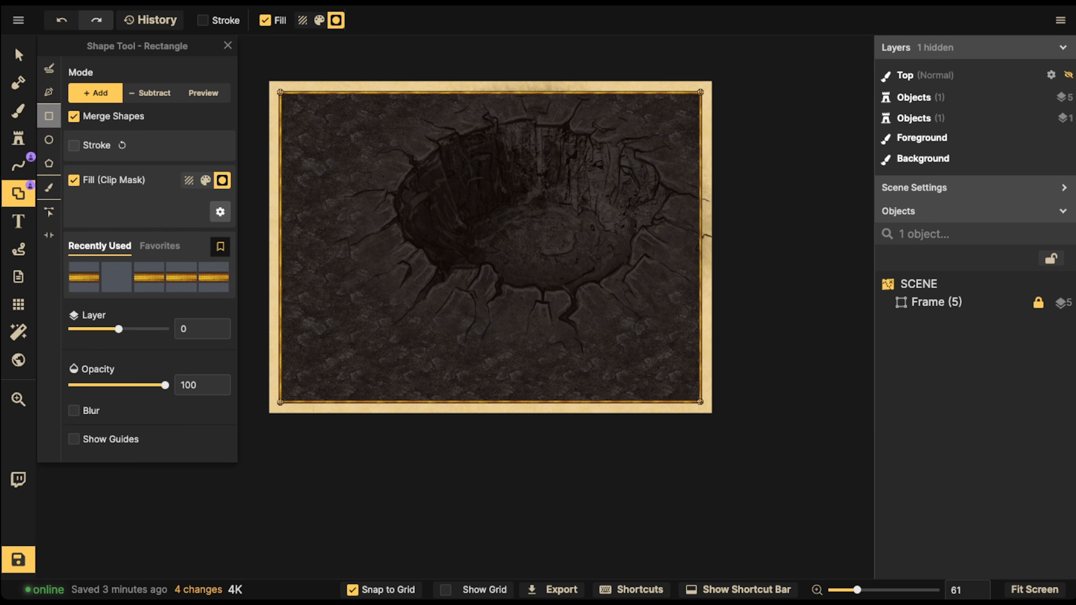
# - Draw a small rectangular clip mask over the cracks on the frame's right edge, raise it to layer 2, and shift it slightly upward
pyautogui.moveTo(699, 185); pyautogui.dragTo(724, 260)
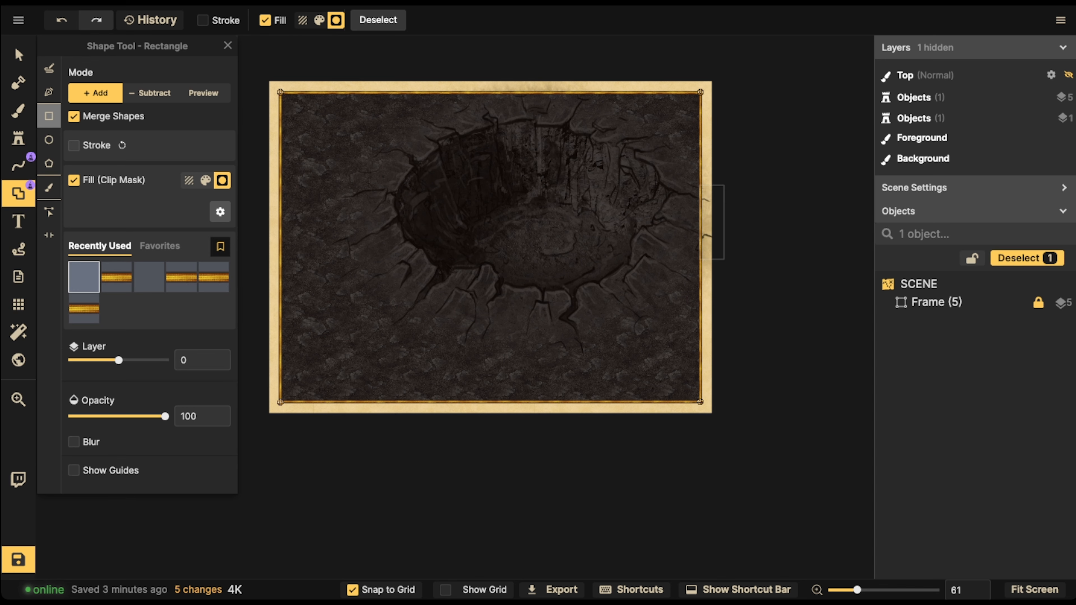
pyautogui.click(18, 54)
pyautogui.click(519, 16)
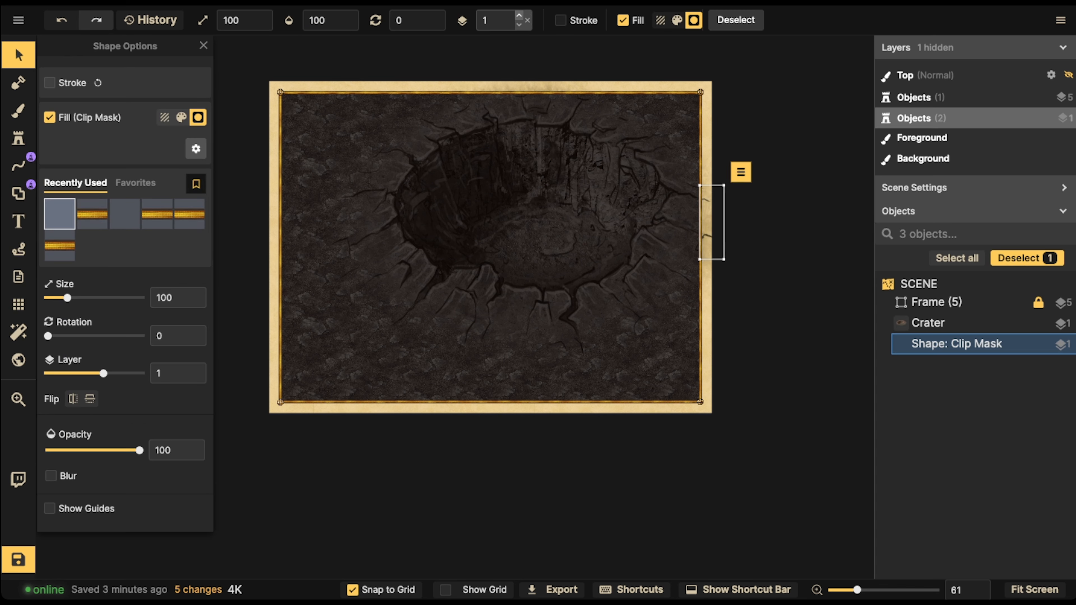
pyautogui.click(519, 15)
pyautogui.moveTo(712, 222); pyautogui.dragTo(708, 195)
pyautogui.press('Escape')
# - Delete the small clip mask from the frame's right edge
pyautogui.scroll(2, 702, 158)
pyautogui.scroll(5, 700, 223)
pyautogui.click(708, 225)
pyautogui.scroll(-2, 718, 182)
pyautogui.press('Escape')
pyautogui.scroll(-3, 629, 178)
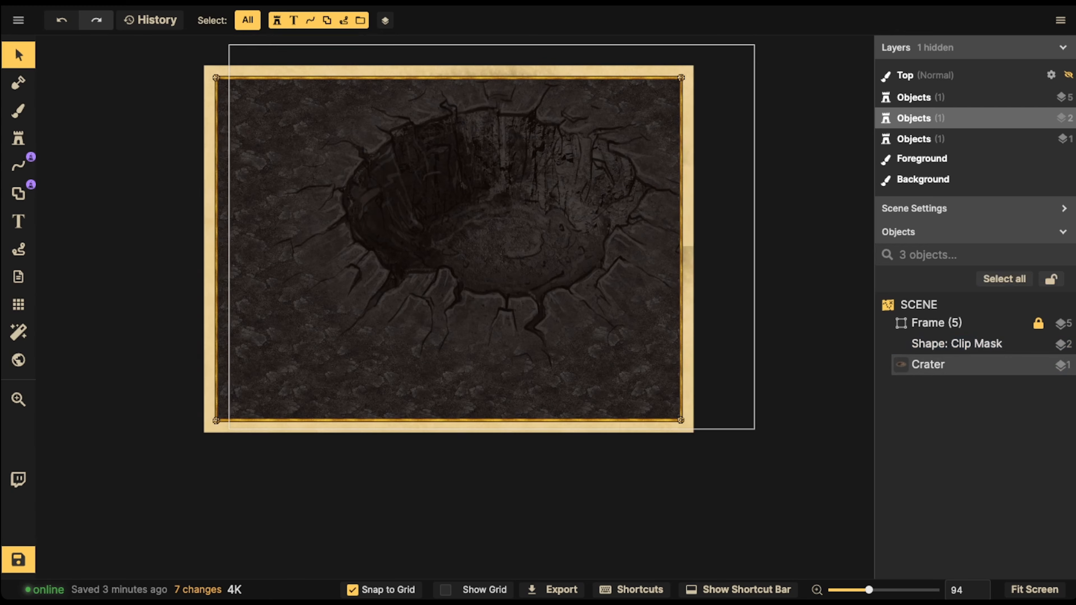
pyautogui.click(692, 214)
pyautogui.scroll(-2, 692, 214)
pyautogui.press('z')
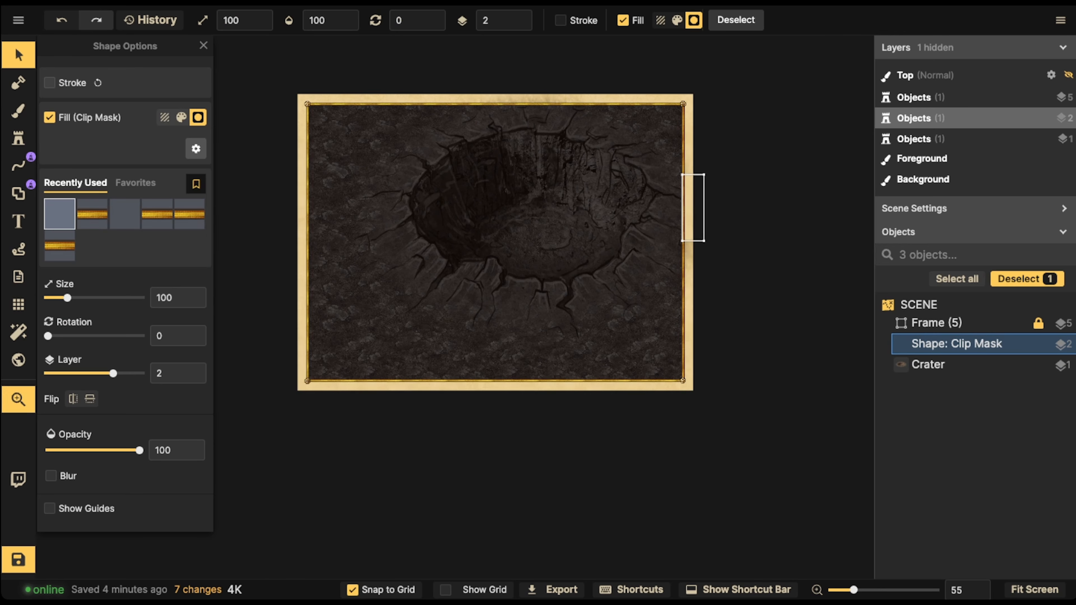
pyautogui.press('Delete')
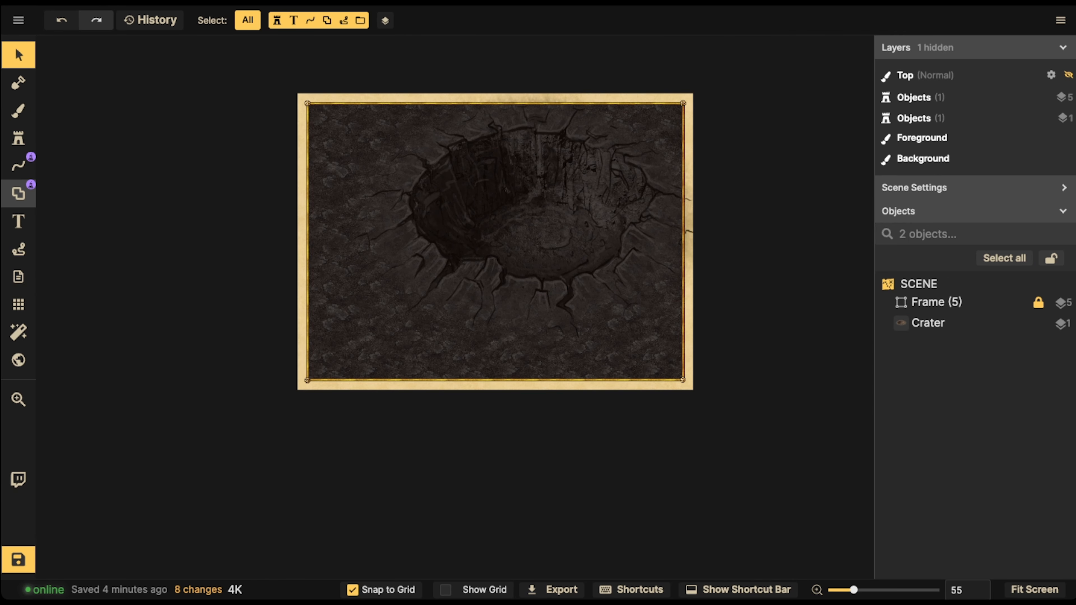
# - Draw a tall rectangular clip mask on layer 2 covering the full height of the frame's right border
pyautogui.click(18, 194)
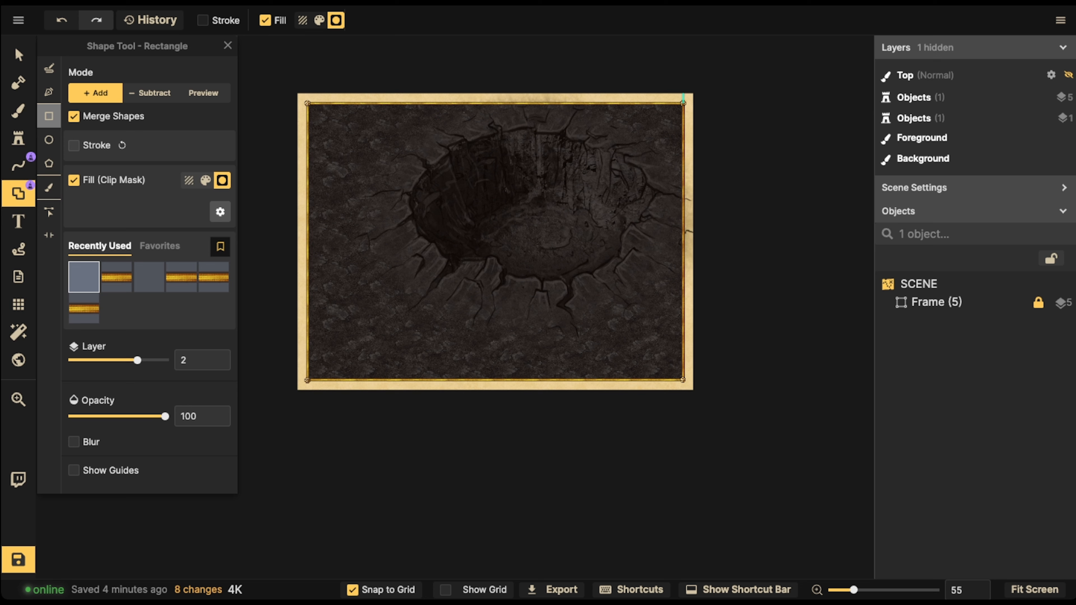
pyautogui.moveTo(683, 94); pyautogui.dragTo(724, 401)
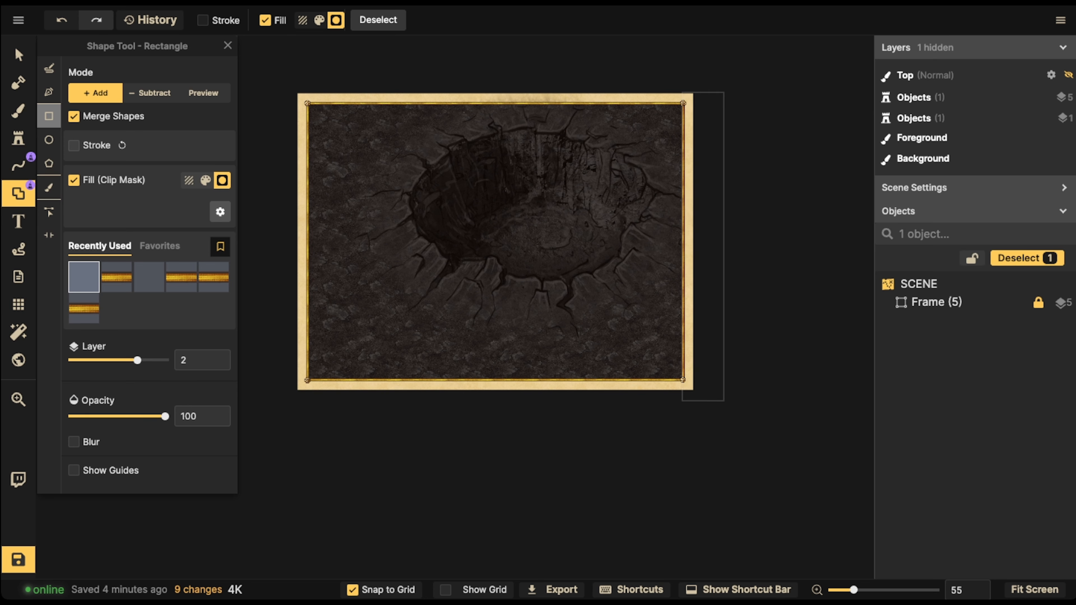
pyautogui.click(18, 54)
# - Move the crater down so it sits away from the frame's upper edge, fine-tuning its vertical position
pyautogui.scroll(3, 656, 259)
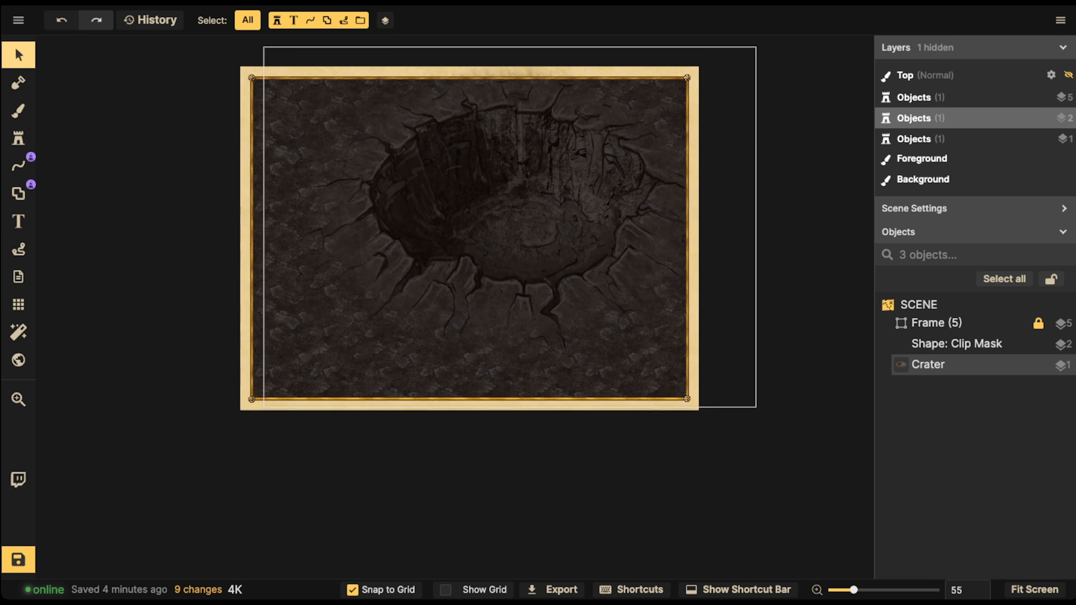
pyautogui.scroll(-4, 638, 250)
pyautogui.moveTo(637, 250); pyautogui.dragTo(720, 246)
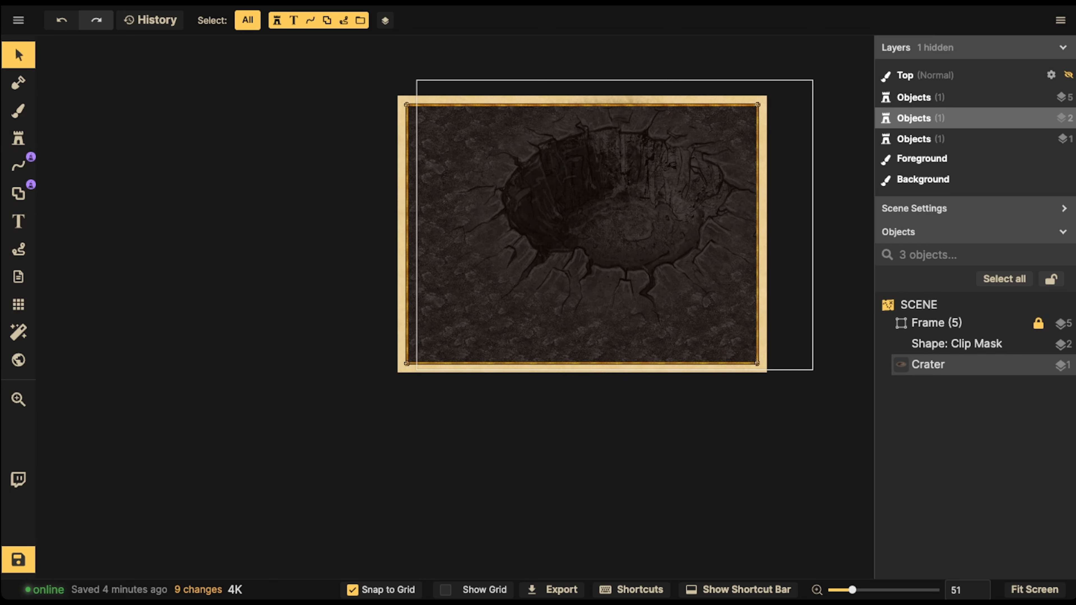
pyautogui.moveTo(614, 225); pyautogui.dragTo(559, 247)
pyautogui.click(559, 247)
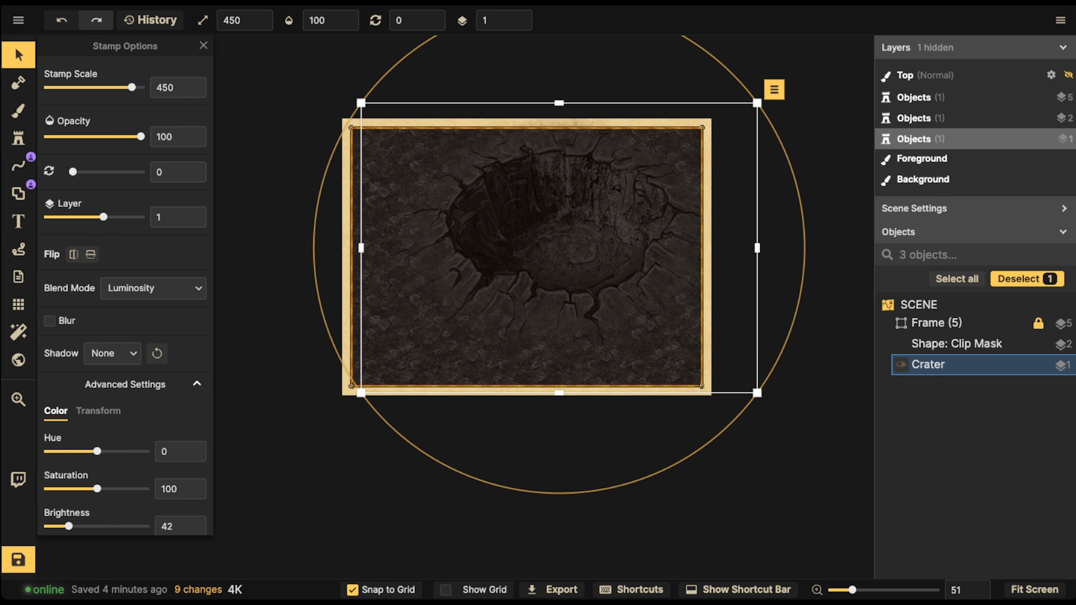
pyautogui.moveTo(559, 248); pyautogui.dragTo(559, 289)
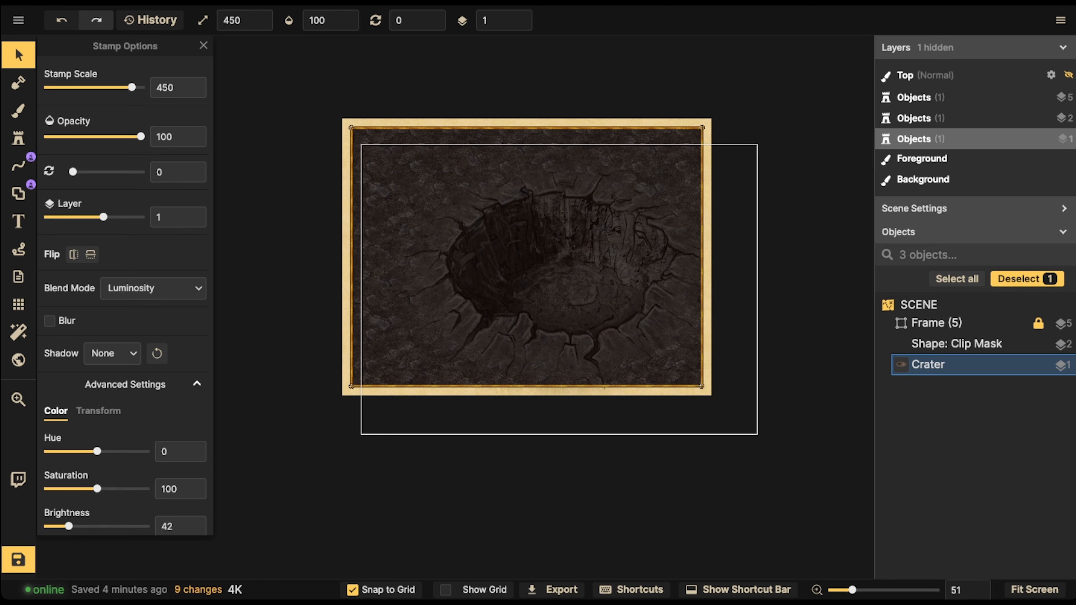
pyautogui.press('Up')
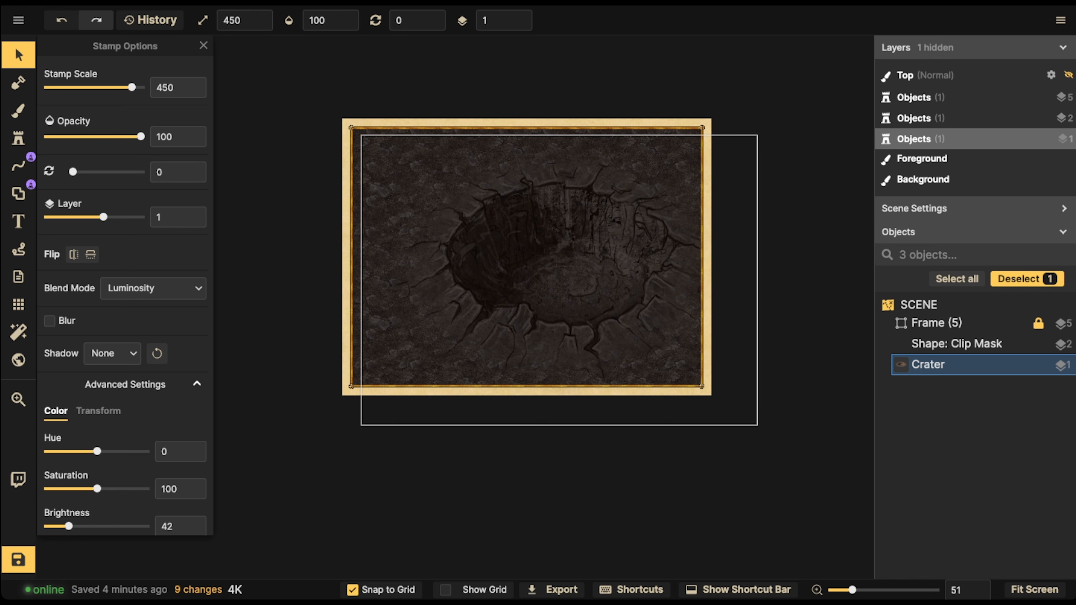
pyautogui.press('Down')
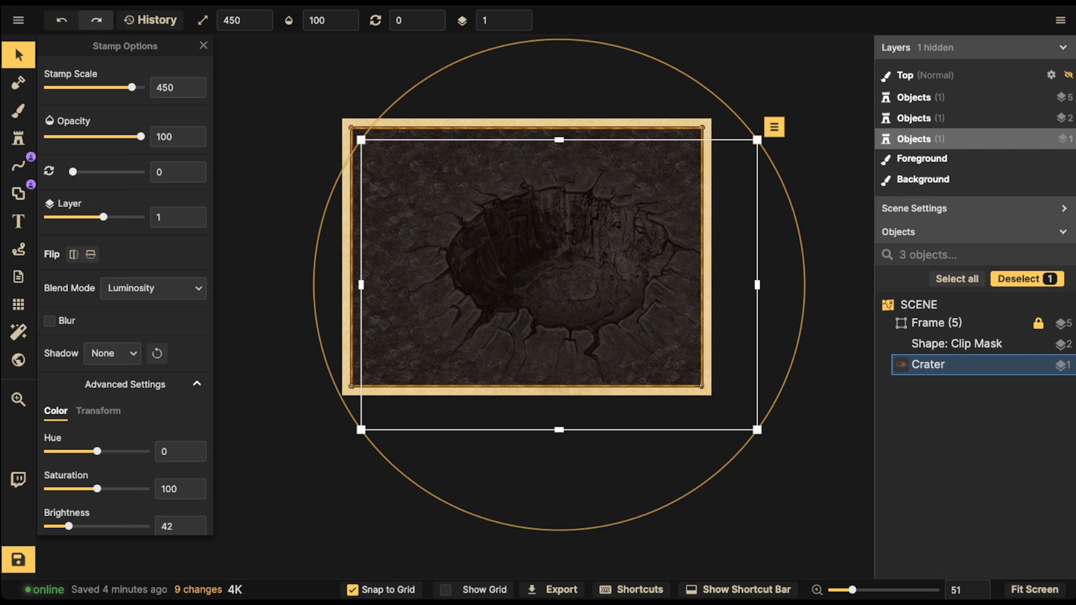
# - Stretch the crater wider by extending its left side past the frame's left border
pyautogui.moveTo(361, 285); pyautogui.dragTo(336, 285)
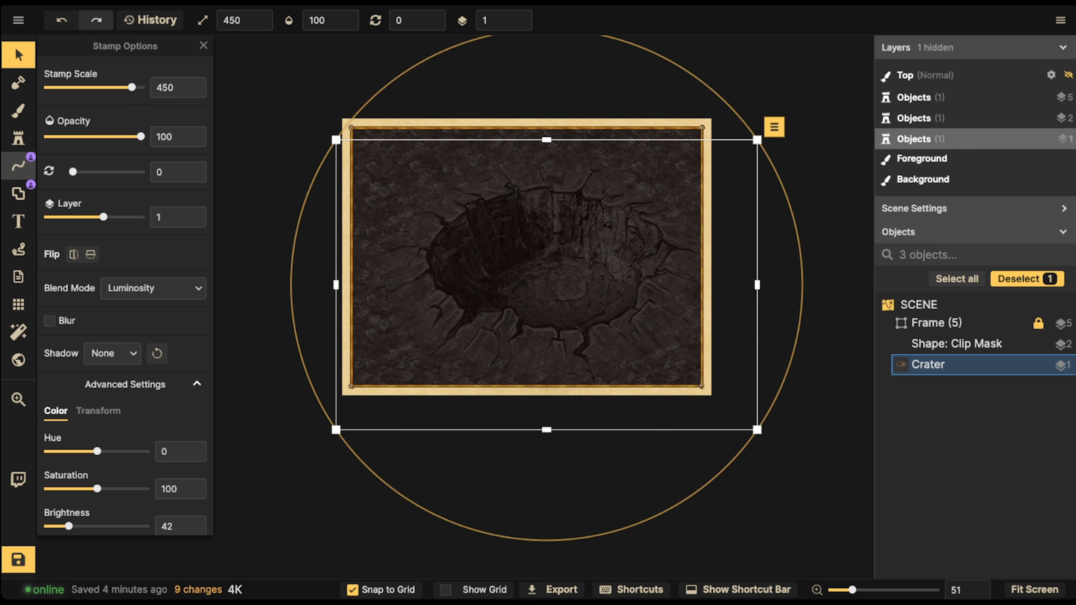
# - Search the Fantasy Regional stamp catalog for "mesa" and select the broad rock mesa stamp set
pyautogui.click(19, 138)
pyautogui.click(84, 109)
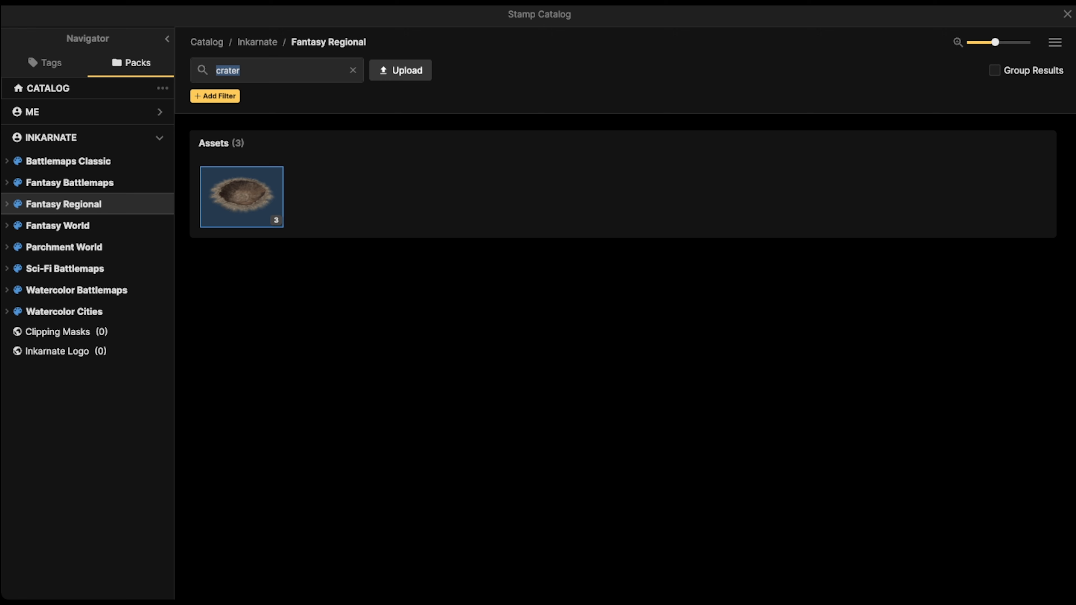
pyautogui.write('mesa')
pyautogui.press('Return')
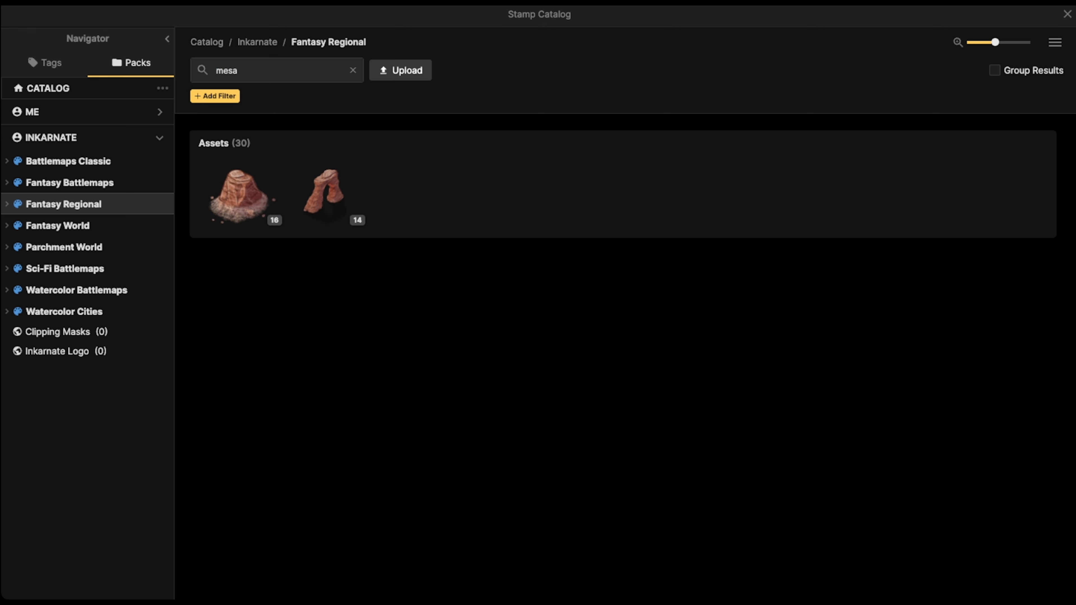
pyautogui.click(238, 196)
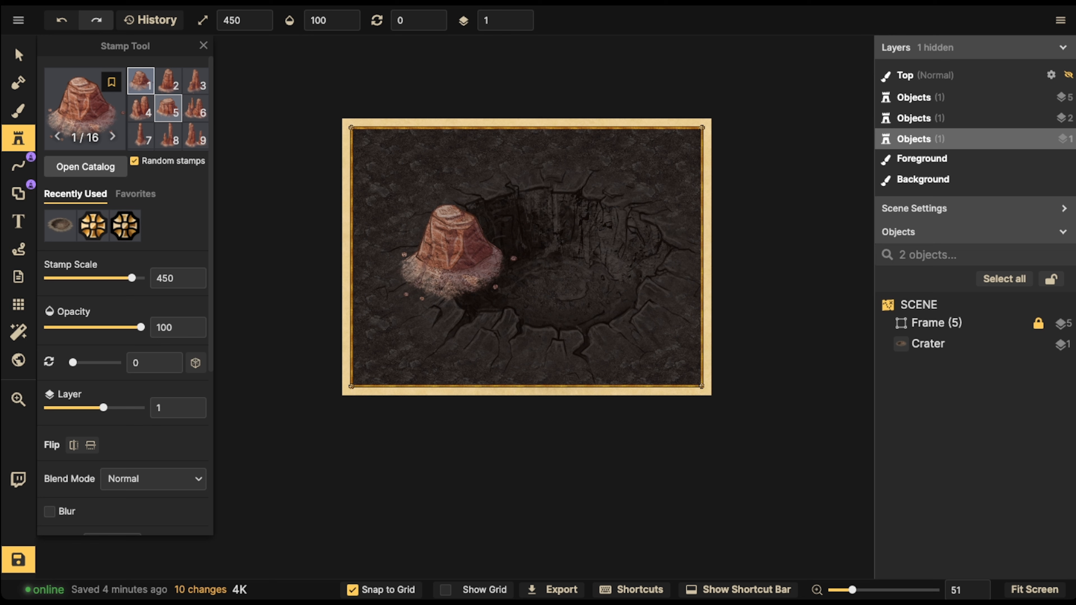
# - Choose mesa variant 14, reduce the stamp scale to 240, and place it in the middle of the crater
pyautogui.scroll(-3, 168, 108)
pyautogui.click(140, 109)
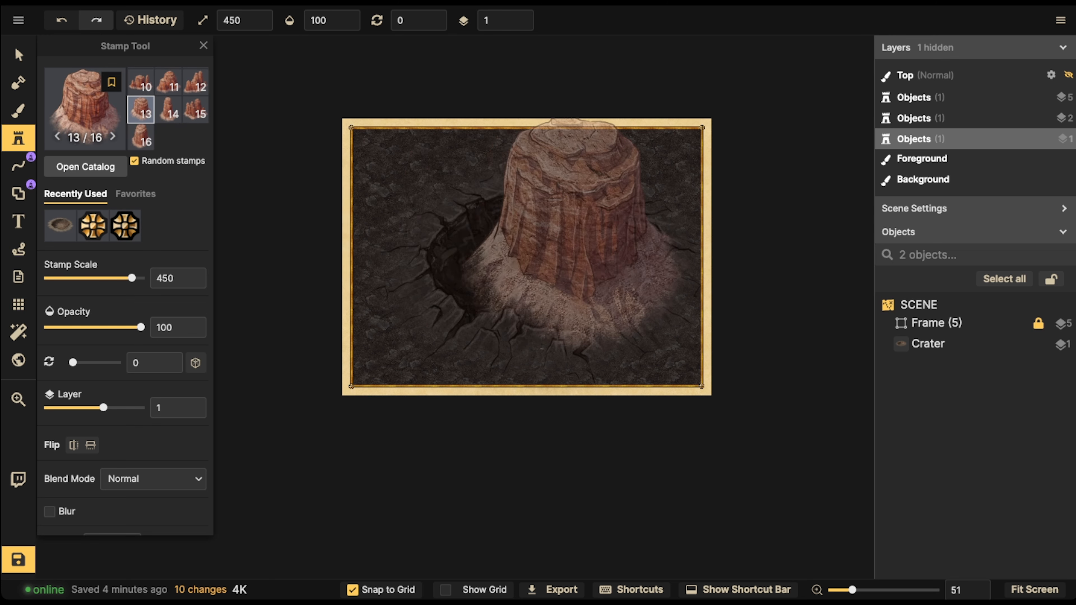
pyautogui.press('Left')
pyautogui.press('Right')
pyautogui.press('Right')
pyautogui.press('[')
pyautogui.press('[')
pyautogui.press('[')
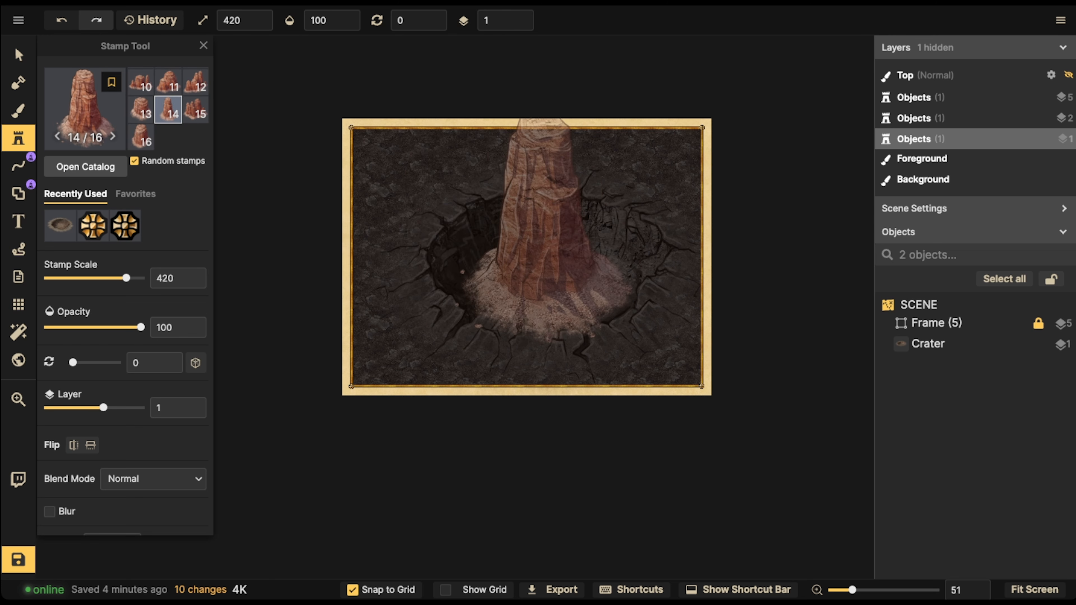
pyautogui.press('[')
pyautogui.press('[')
pyautogui.press('[')
pyautogui.press('[')
pyautogui.press('[')
pyautogui.press('[')
pyautogui.press('[')
pyautogui.press('[')
pyautogui.press('[')
pyautogui.press('[')
pyautogui.press('[')
pyautogui.press('[')
pyautogui.press('[')
pyautogui.press('[')
pyautogui.press('[')
pyautogui.press('[')
pyautogui.press('[')
pyautogui.press('[')
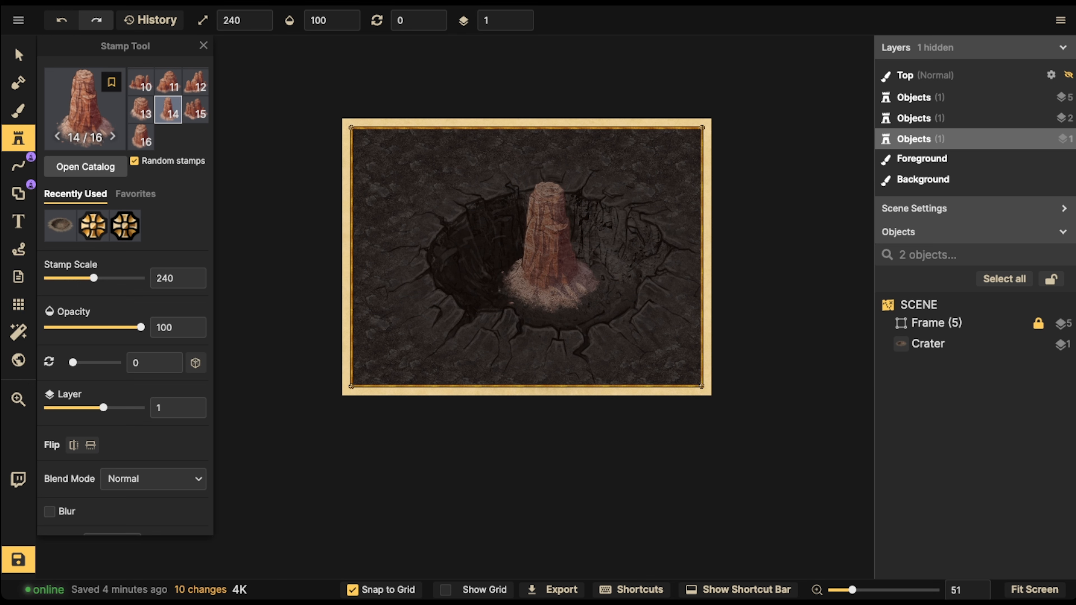
pyautogui.click(549, 248)
# - Raise the mesa to layer 2 and shift it slightly right within the crater
pyautogui.click(18, 55)
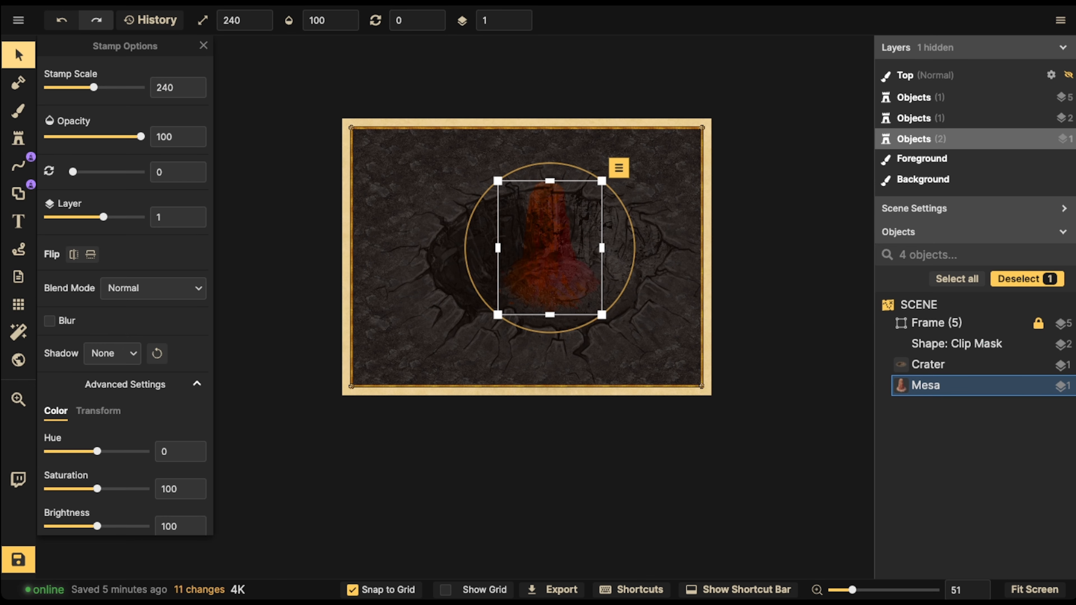
pyautogui.click(525, 16)
pyautogui.moveTo(549, 247); pyautogui.dragTo(554, 248)
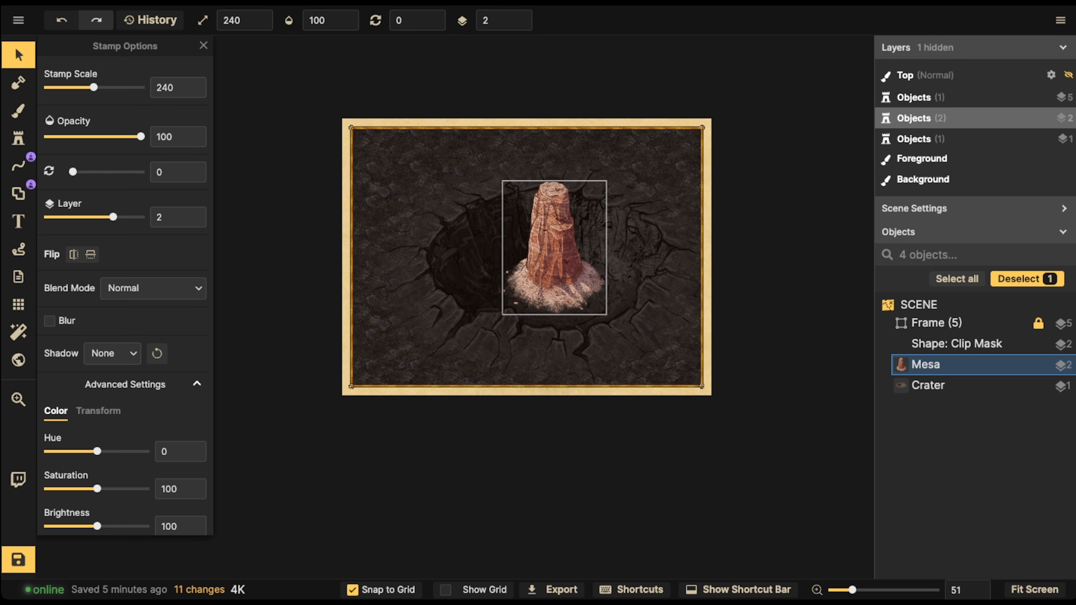
pyautogui.press('Down')
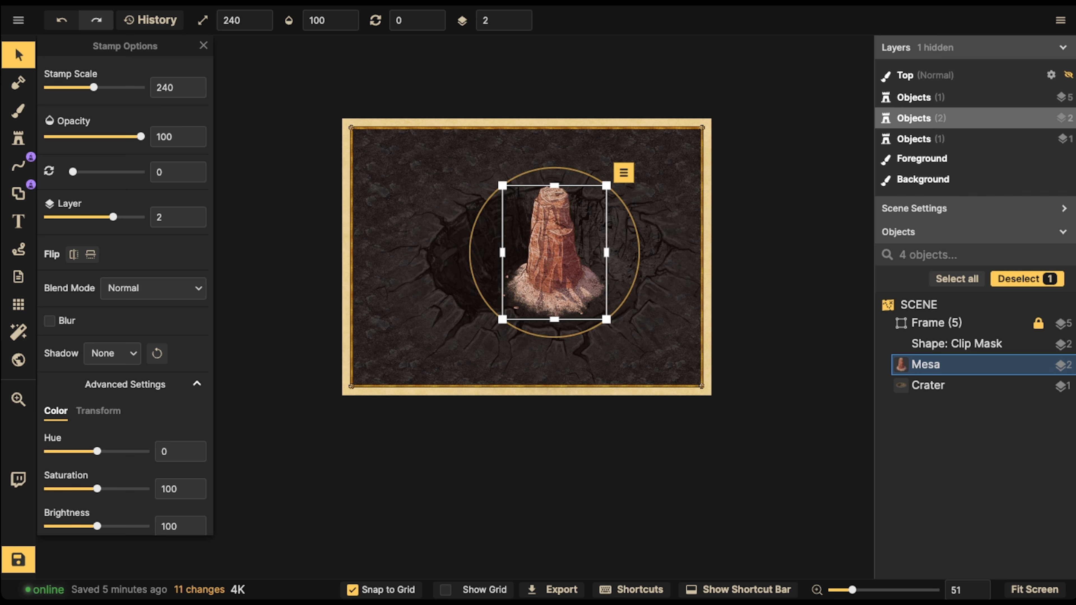
pyautogui.press('Up')
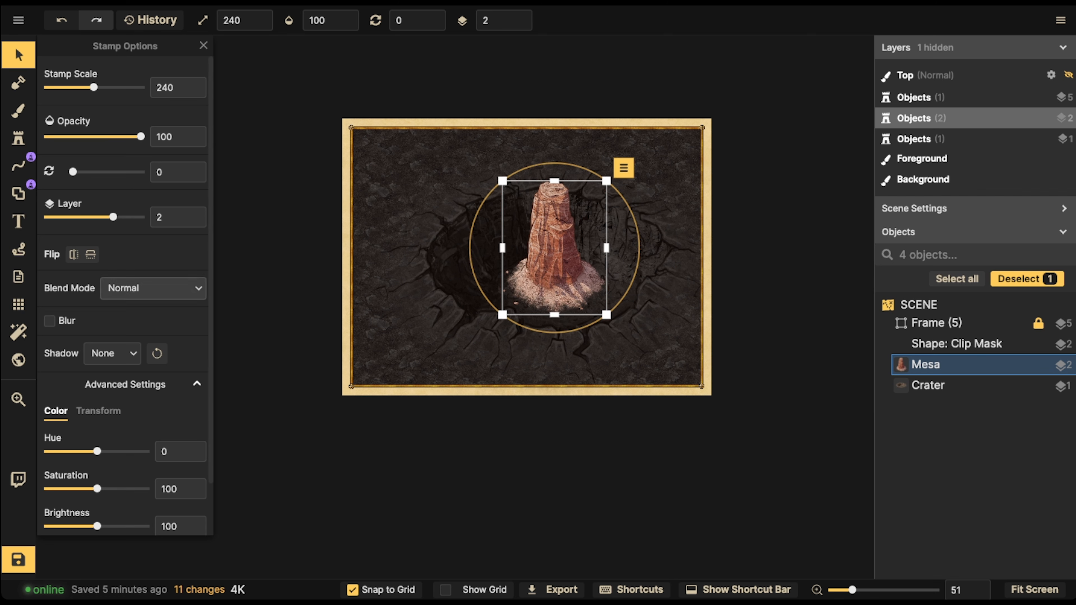
# - Set the mesa's blend mode to Luminosity and lower its brightness to 32
pyautogui.click(153, 288)
pyautogui.scroll(-4, 131, 366)
pyautogui.click(132, 509)
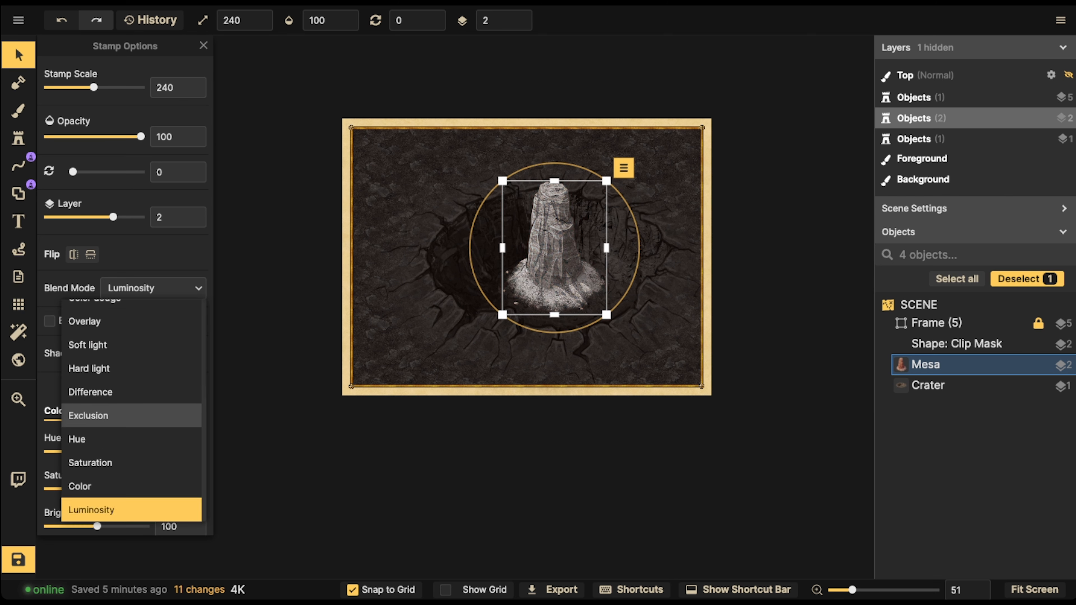
pyautogui.click(131, 510)
pyautogui.moveTo(96, 526); pyautogui.dragTo(64, 526)
pyautogui.scroll(3, 577, 254)
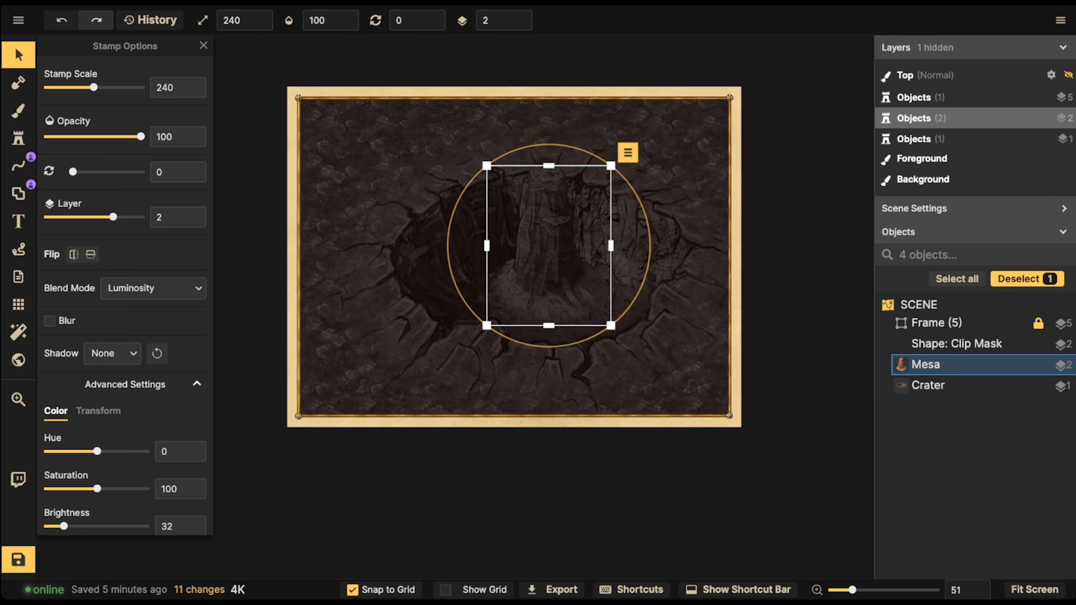
# - Shift the mesa slightly down and left on the crater floor, and reselect it after checking the blend
pyautogui.moveTo(578, 255); pyautogui.dragTo(577, 262)
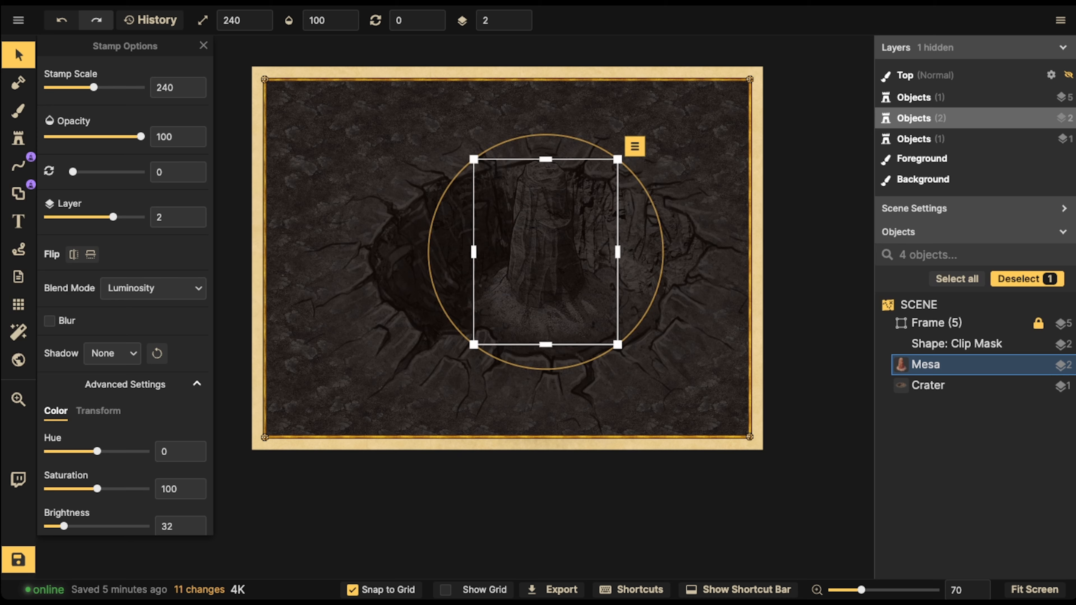
pyautogui.press('Escape')
pyautogui.scroll(-3, 500, 222)
pyautogui.click(516, 199)
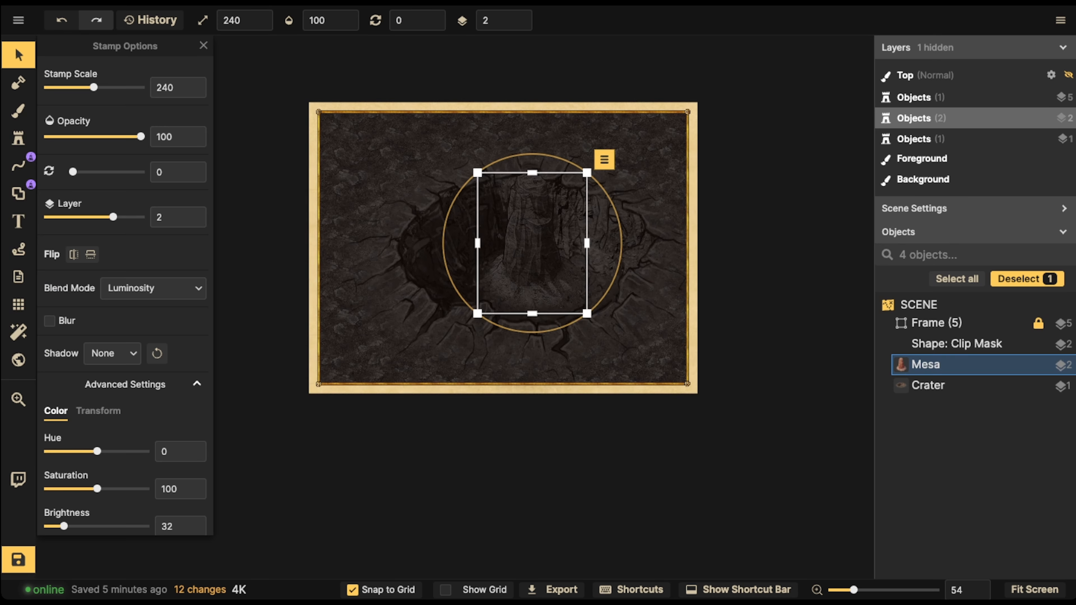
pyautogui.scroll(2, 516, 199)
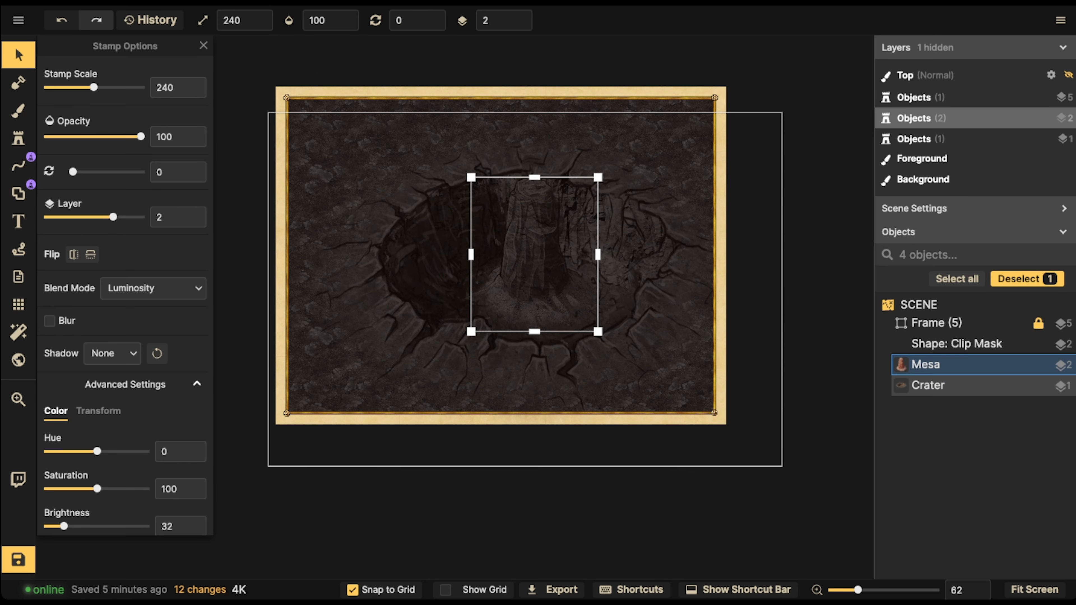